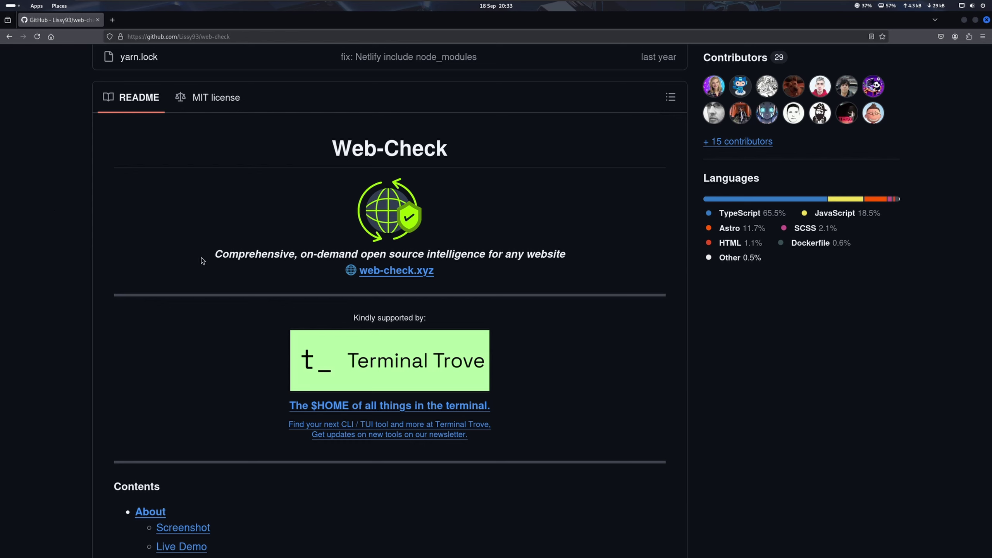
Read the Web-Check README's tagline, contents list and About section, down to the dashboard screenshot
double_click(217, 254)
left_click(216, 254)
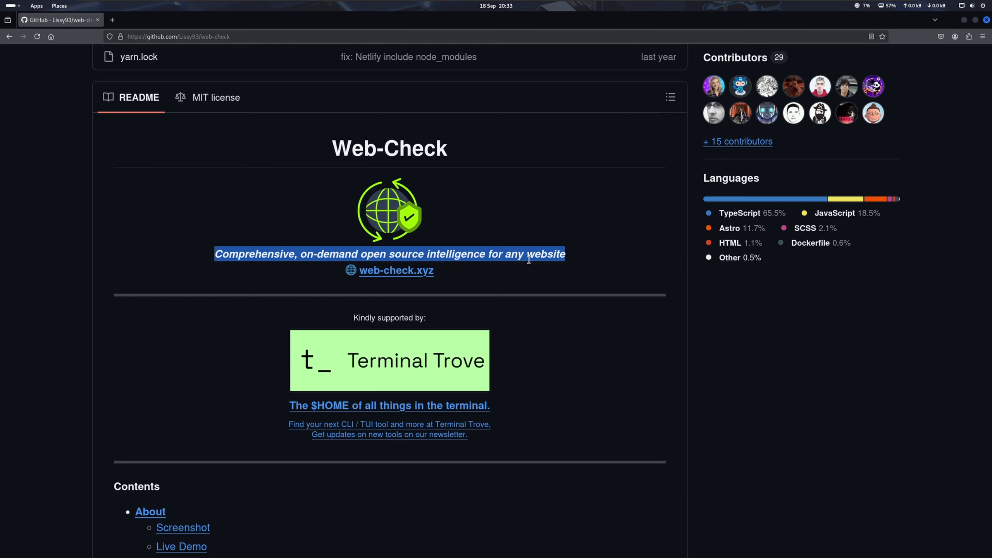
left_click(574, 265)
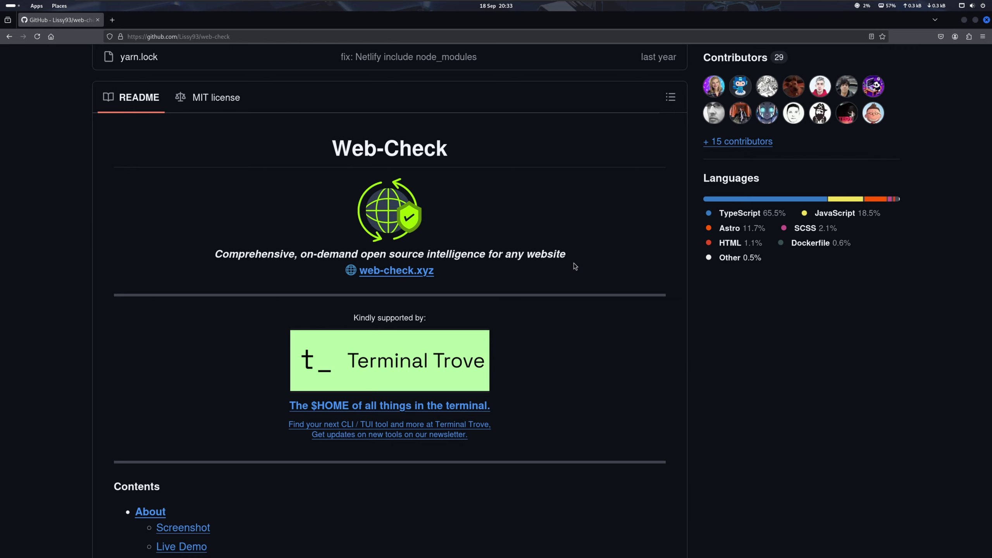
scroll(574, 266, "down", 5)
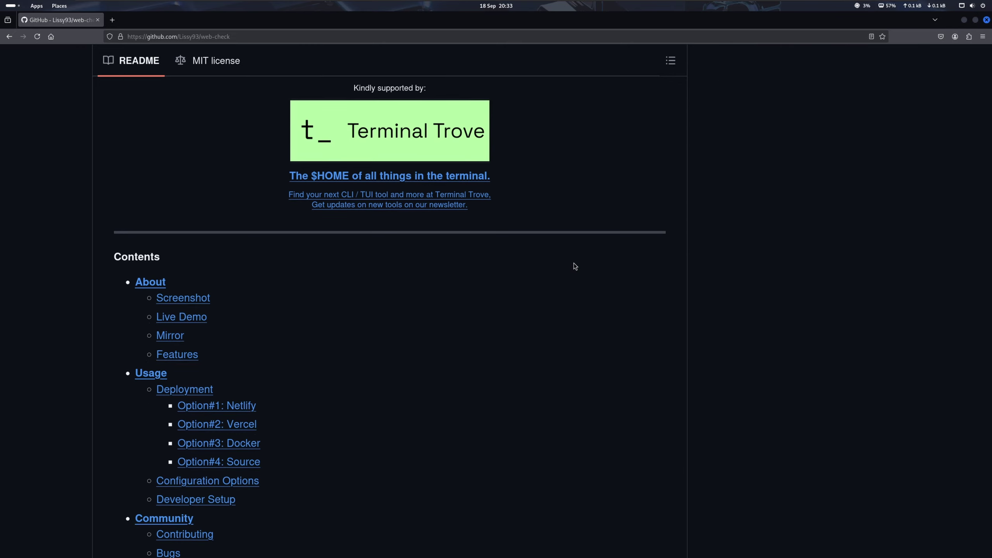
scroll(574, 266, "down", 4)
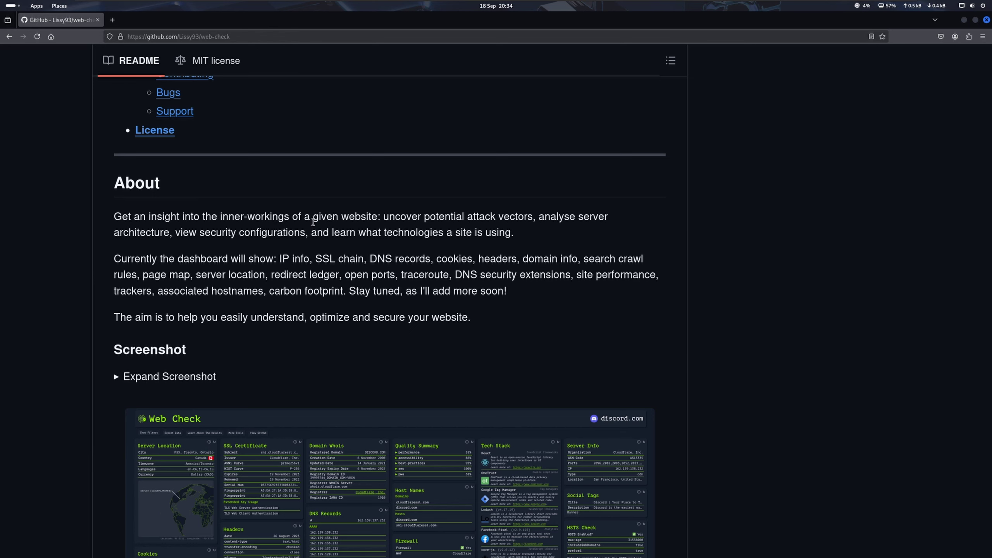
scroll(163, 254, "down", 1)
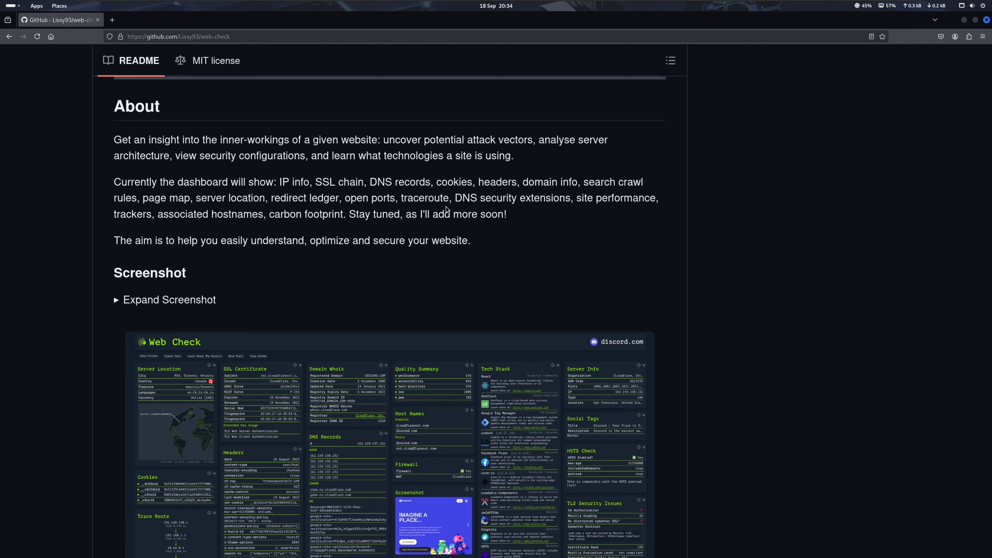
scroll(401, 218, "down", 5)
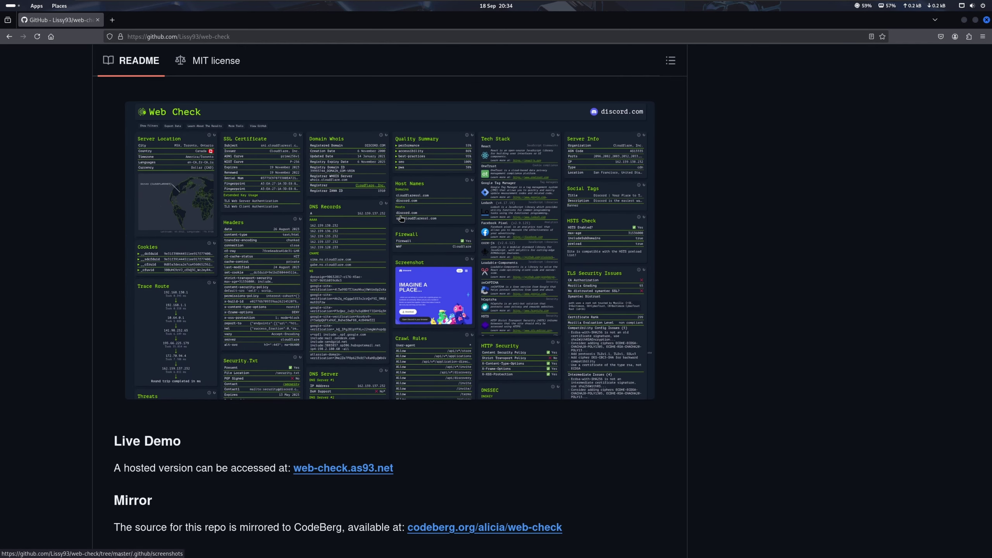
Open the repository's screenshots folder from the README image and examine the example report for reddit.com
left_click(401, 218)
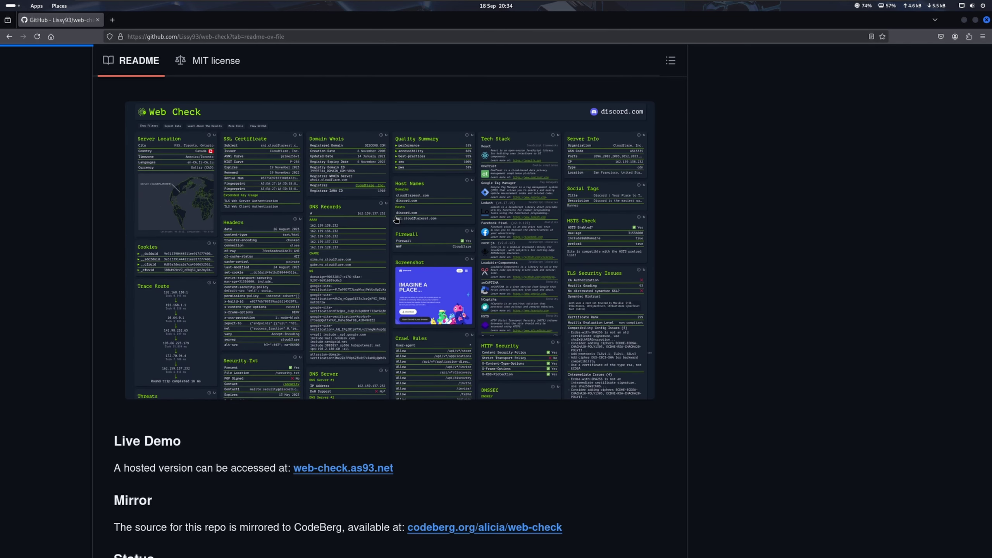
scroll(396, 221, "down", 17)
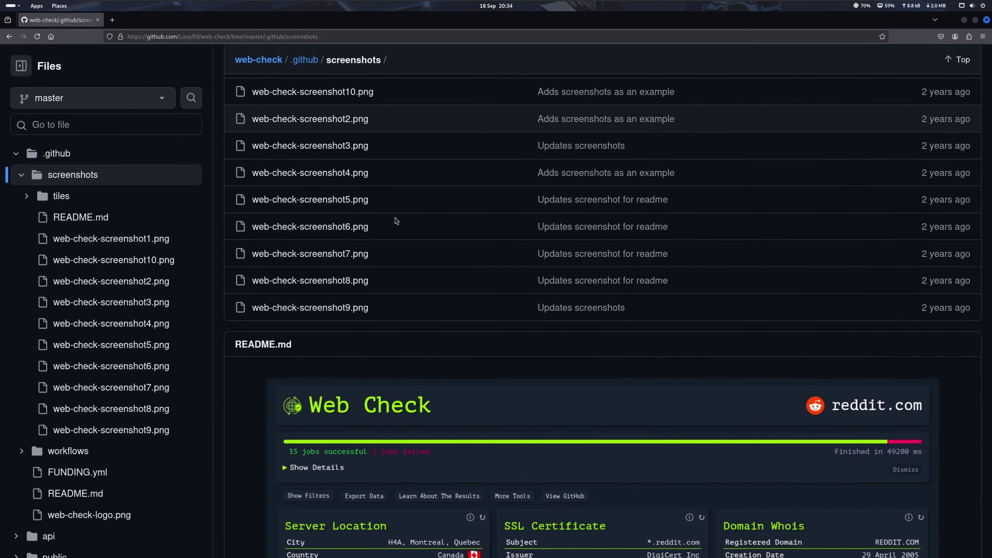
scroll(395, 220, "up", 2)
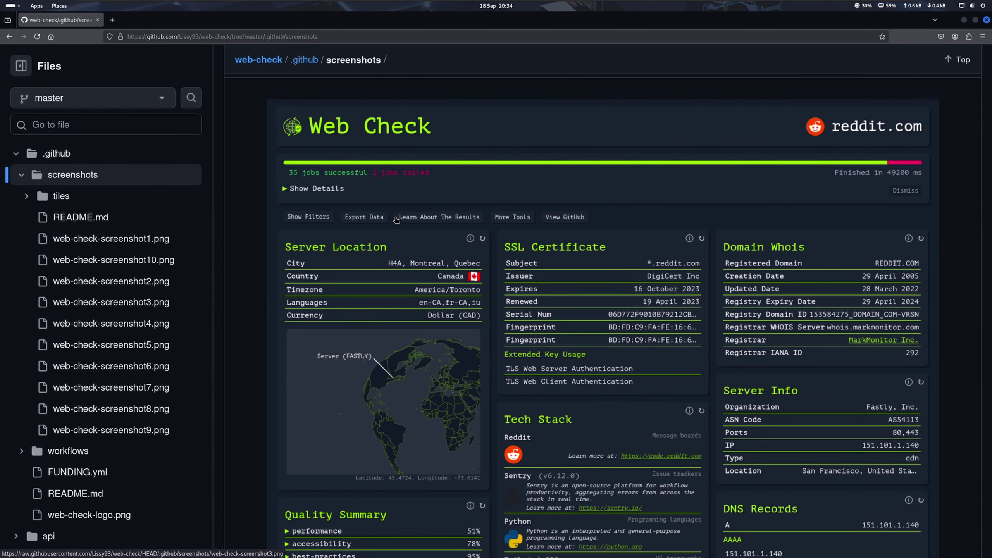
scroll(395, 220, "down", 8)
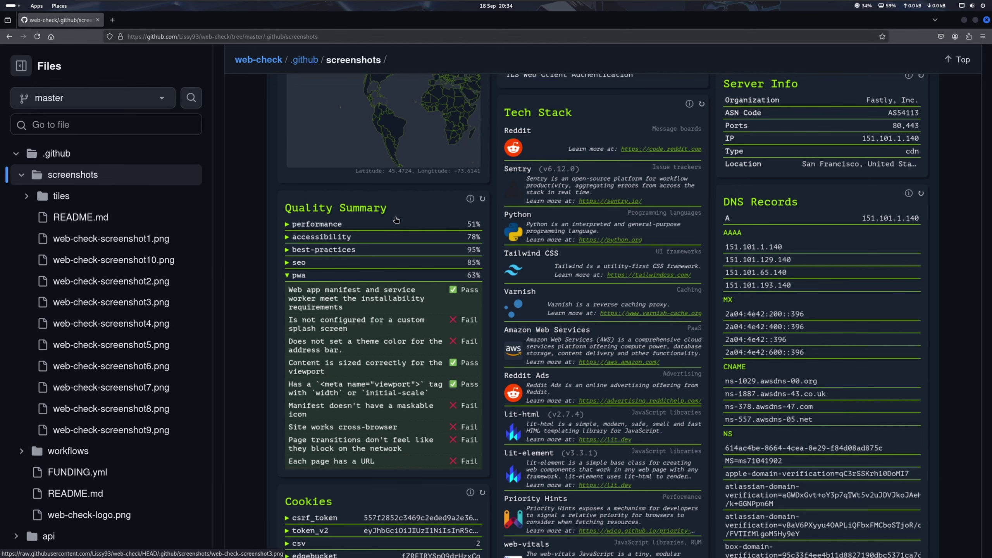
scroll(395, 220, "down", 6)
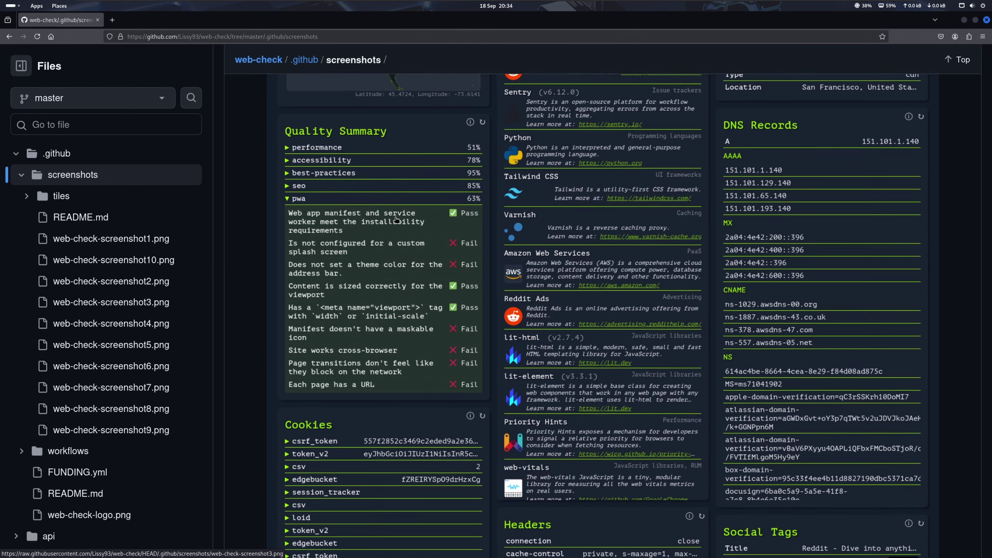
scroll(395, 219, "down", 4)
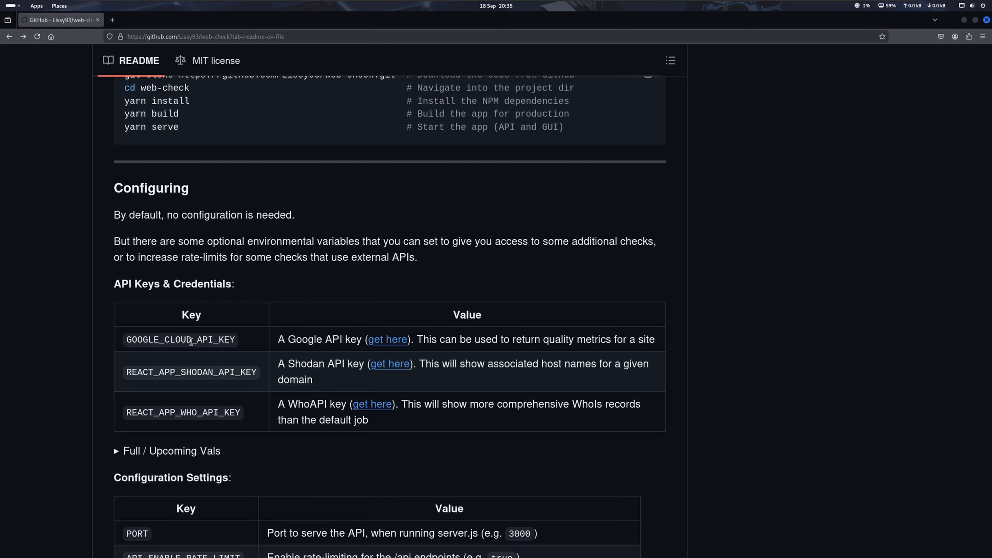
Review the GOOGLE_CLOUD_API_KEY entry among the README's API keys and go back up to the repository's file list
double_click(148, 342)
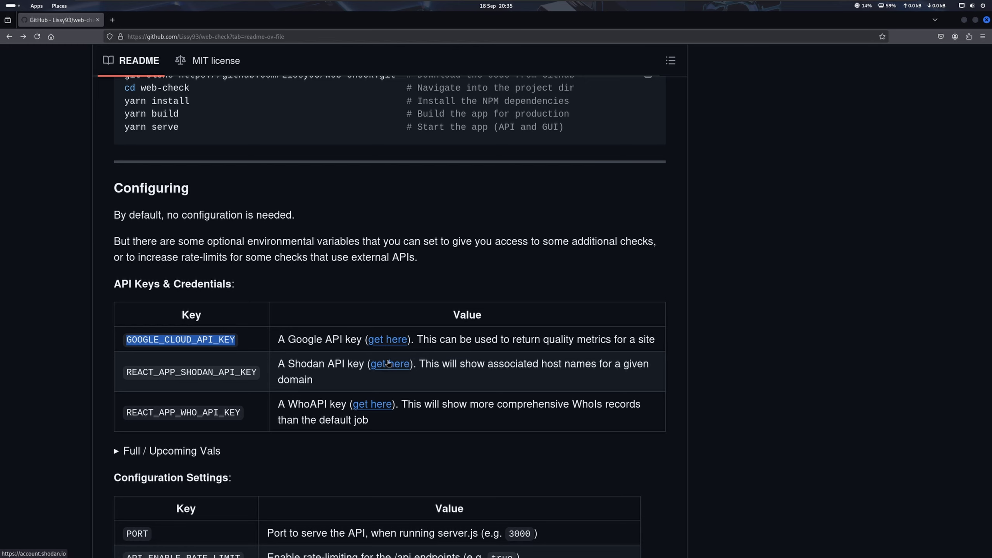
left_click(324, 383)
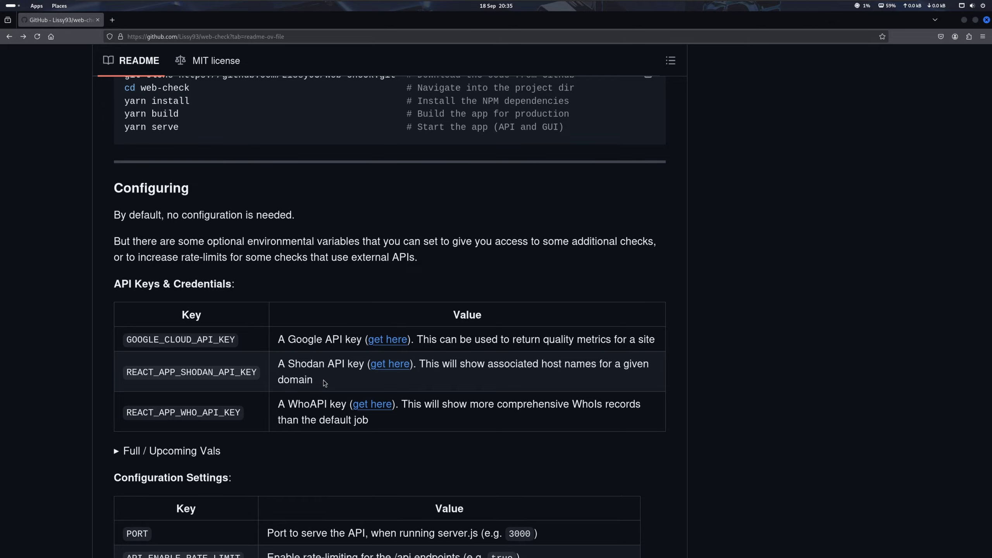
scroll(324, 382, "up", 20)
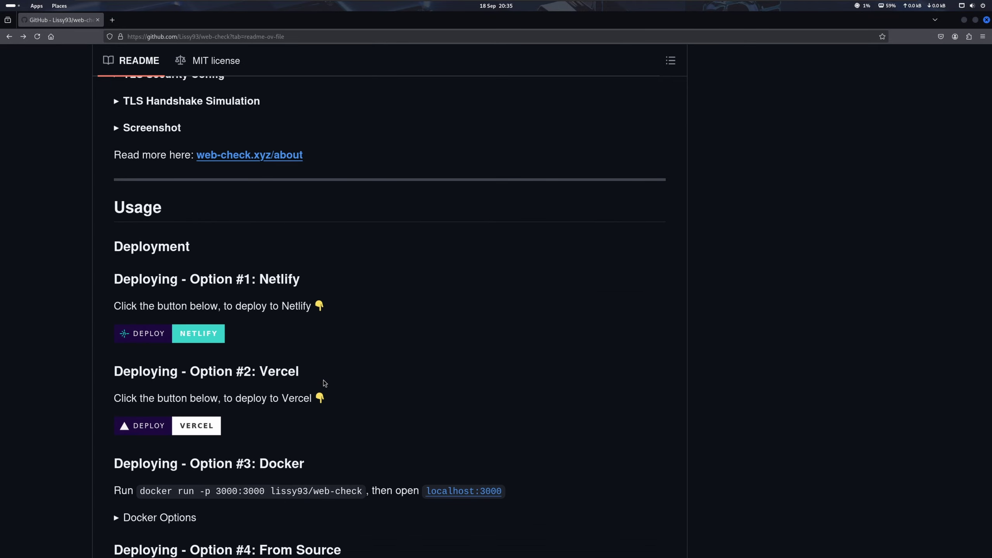
scroll(324, 383, "up", 15)
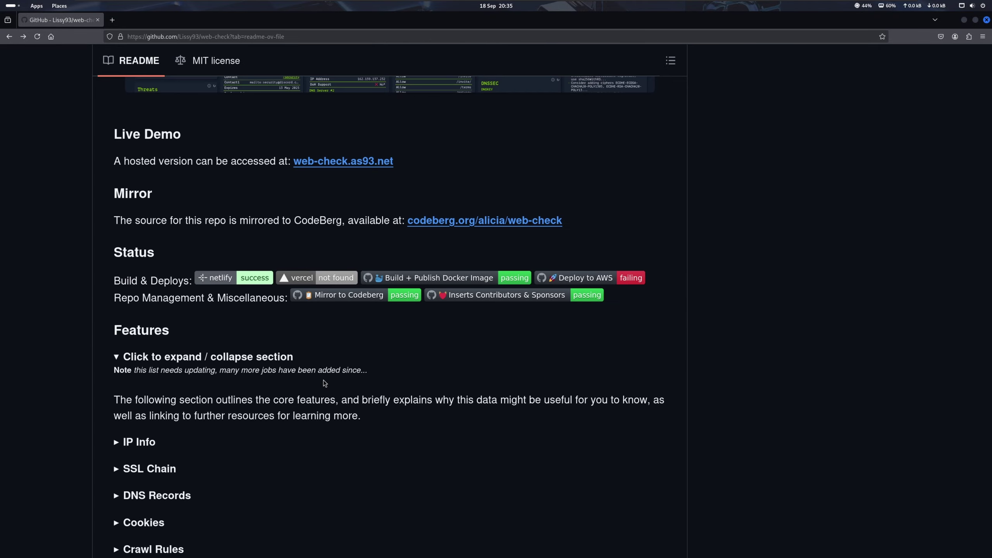
scroll(324, 381, "up", 15)
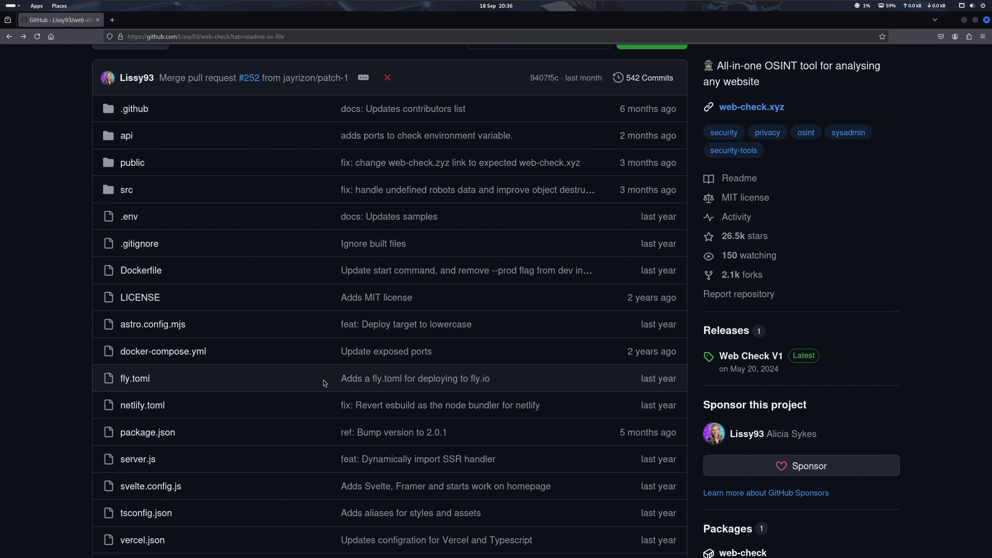
Open ports.js in the repository's api folder and examine its list of default ports to check
left_click(127, 136)
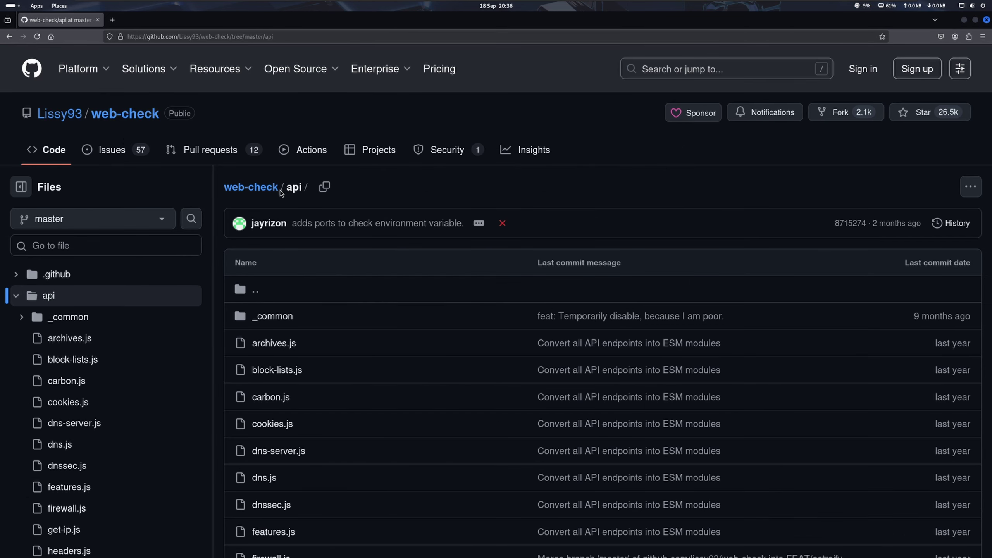
scroll(292, 247, "down", 5)
scroll(292, 250, "down", 2)
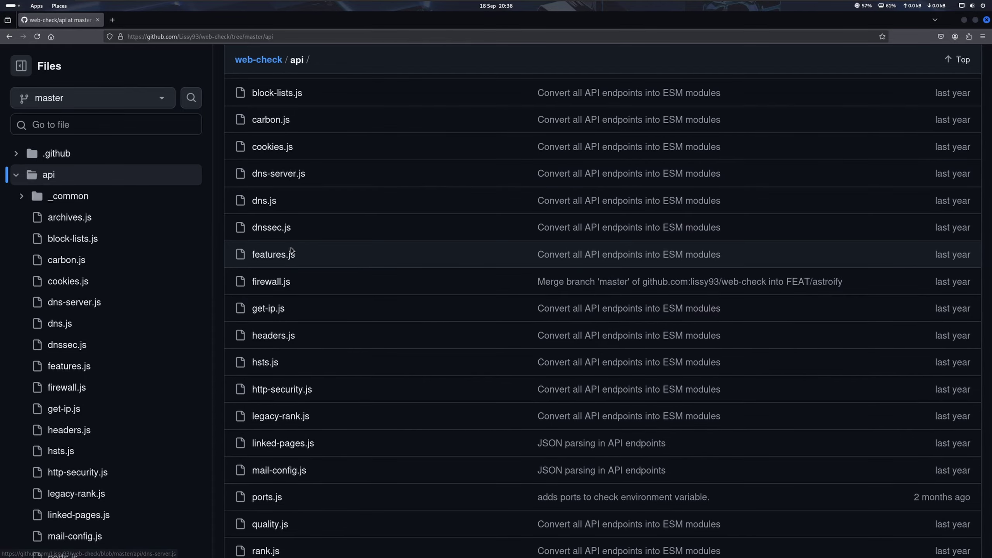
scroll(291, 250, "down", 4)
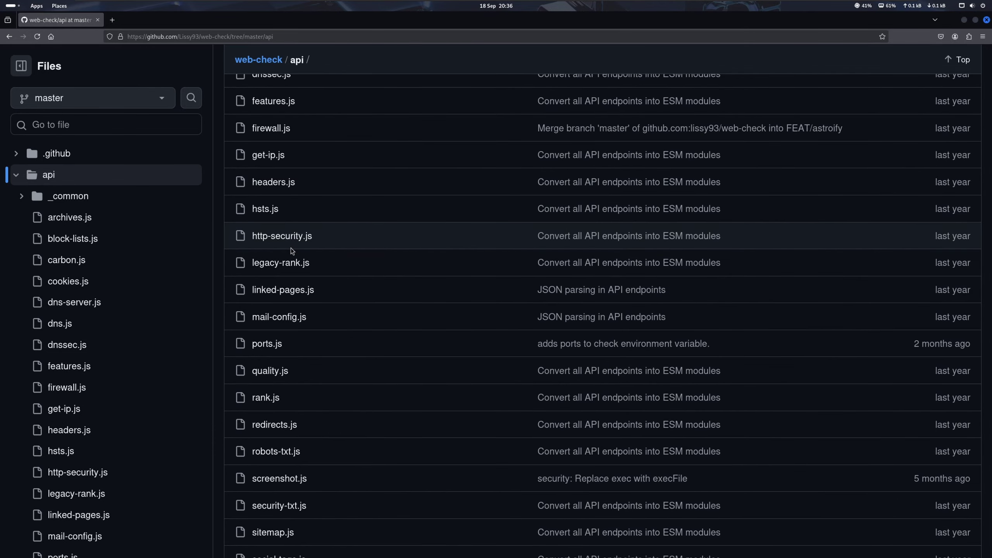
left_click(265, 345)
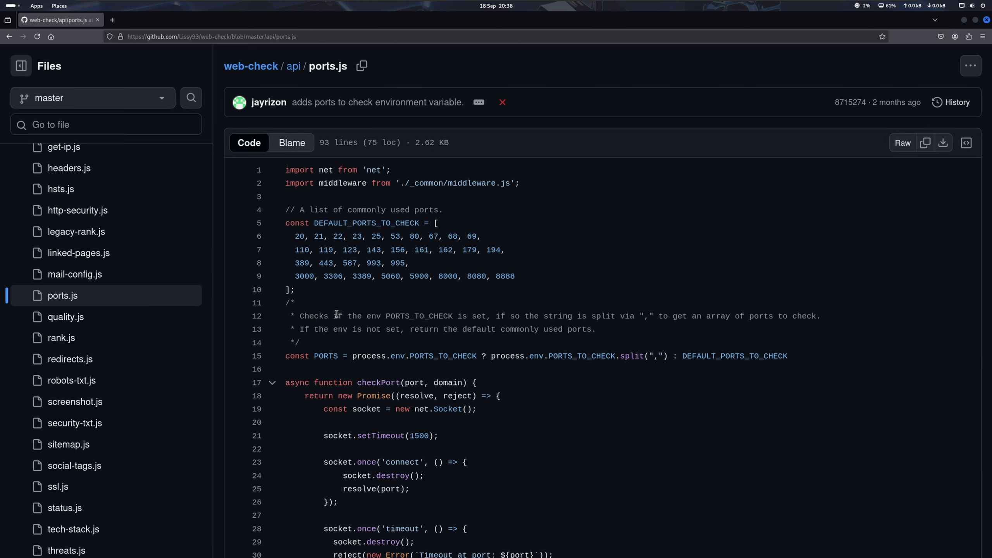
scroll(335, 314, "down", 2)
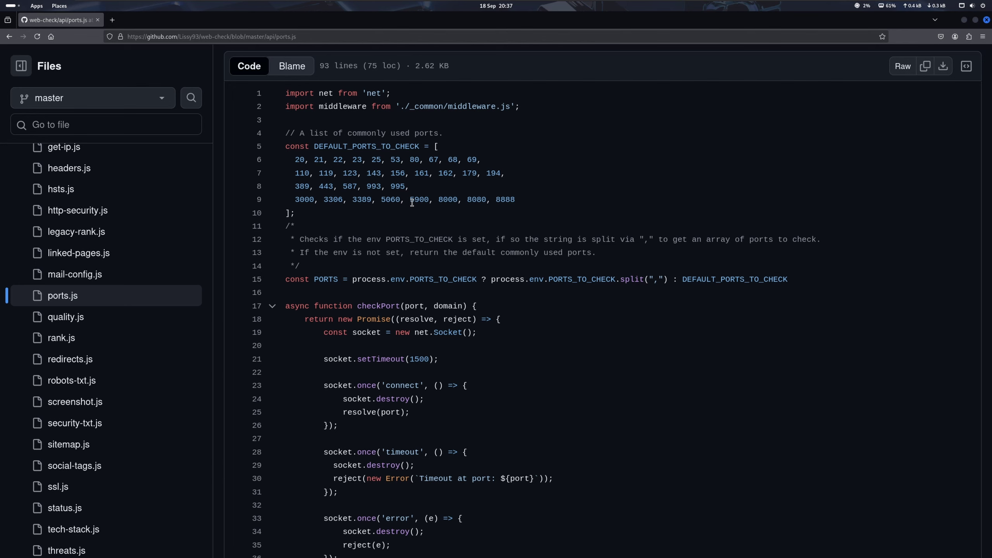
Open quality.js in the api folder, highlight its Google PageSpeed endpoint URL, and go back toward the README
left_click(10, 37)
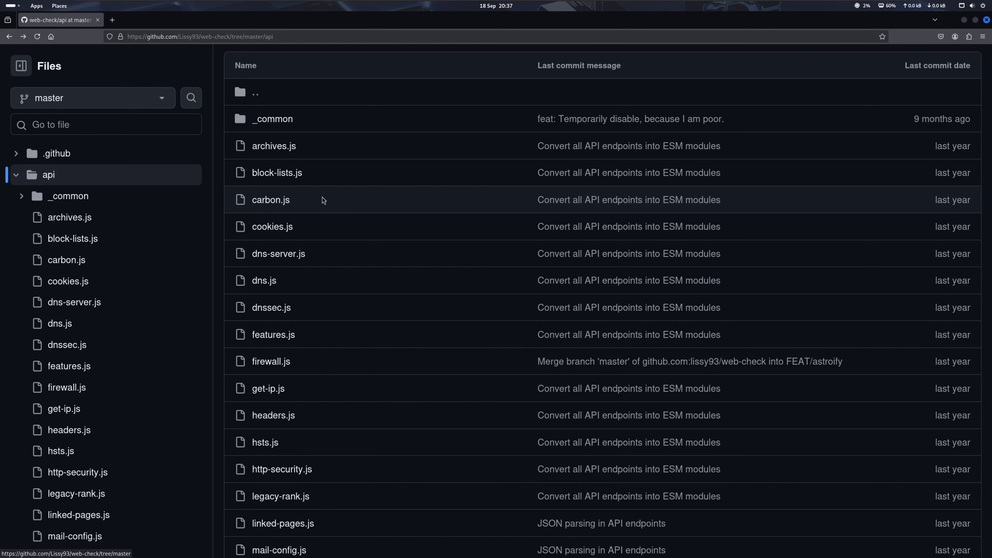
scroll(322, 200, "down", 5)
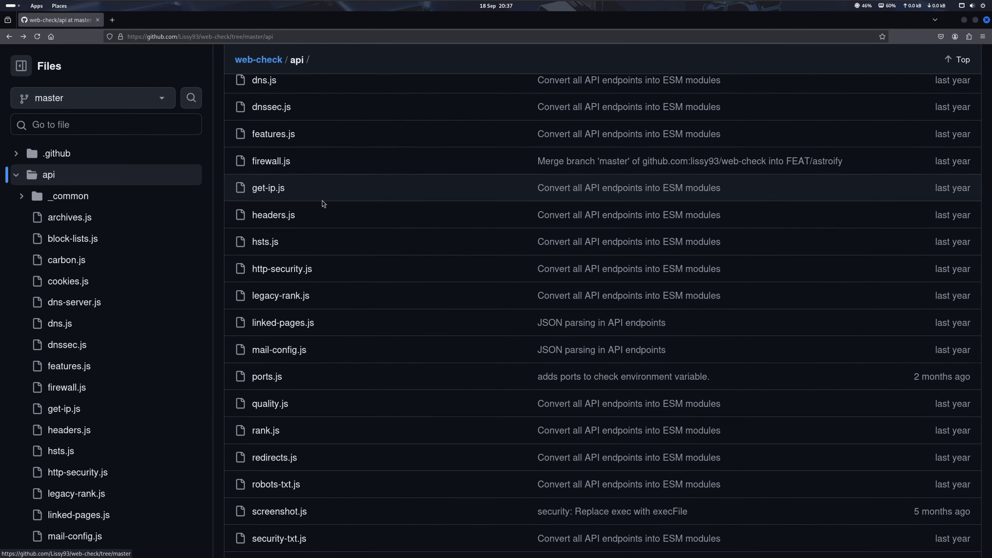
left_click(269, 403)
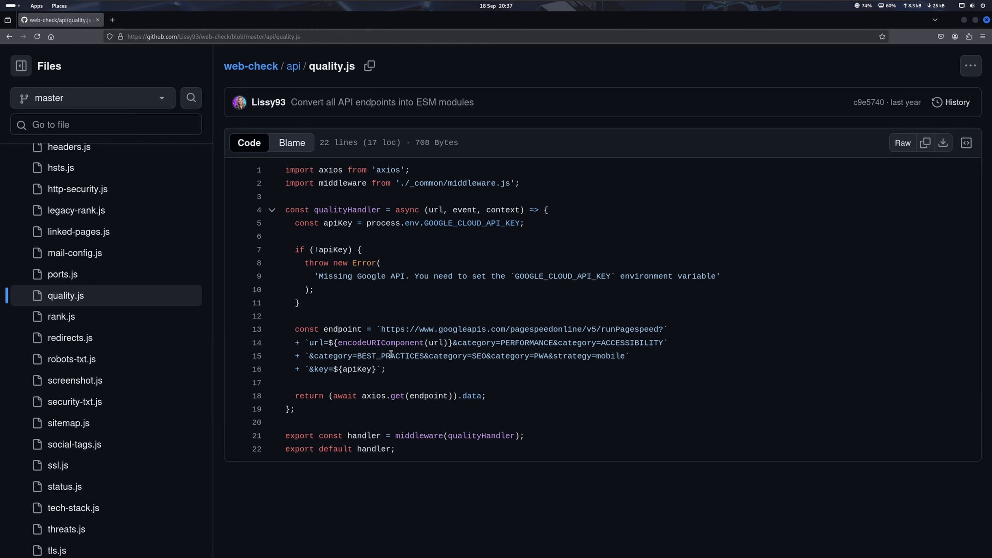
left_click_drag(382, 329, 662, 330)
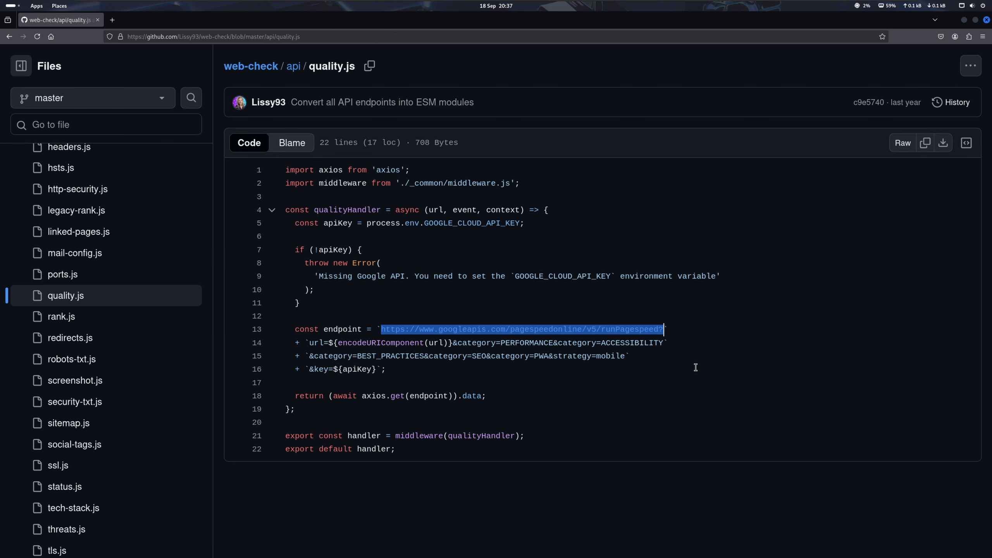
key("alt+Left")
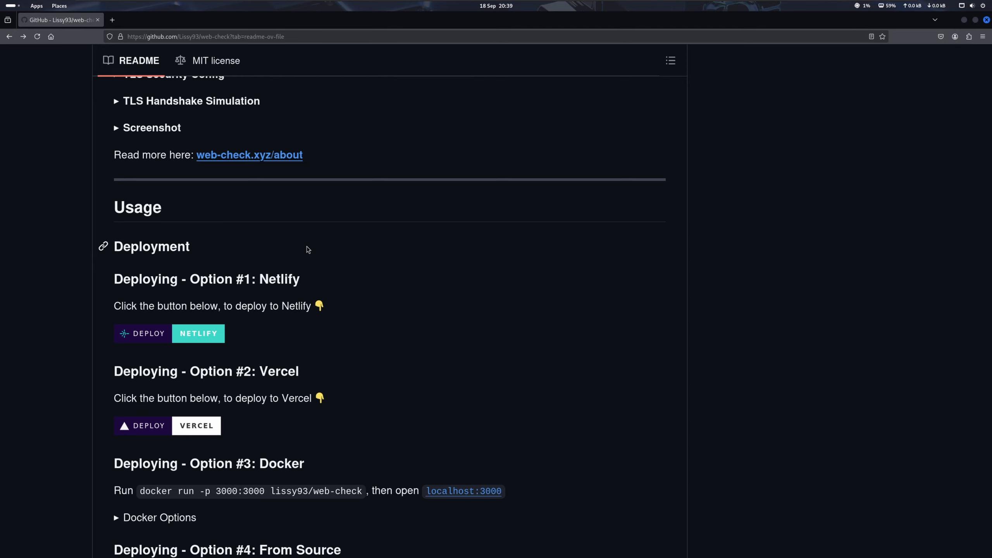
Search the web for "web check" in a new tab, open the web-check.xyz site and complete its human verification
key("ctrl+t")
type("web ch")
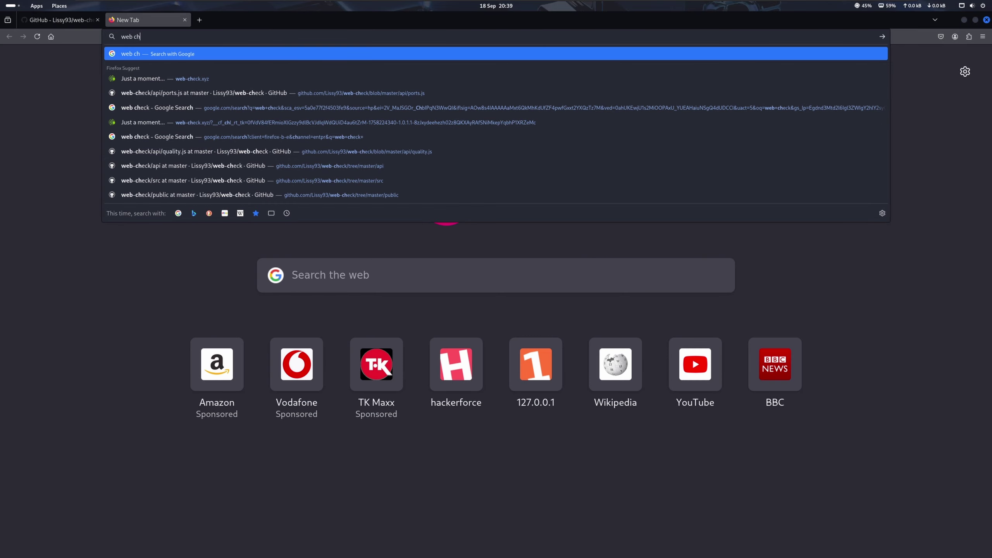
type("eck")
key("Return")
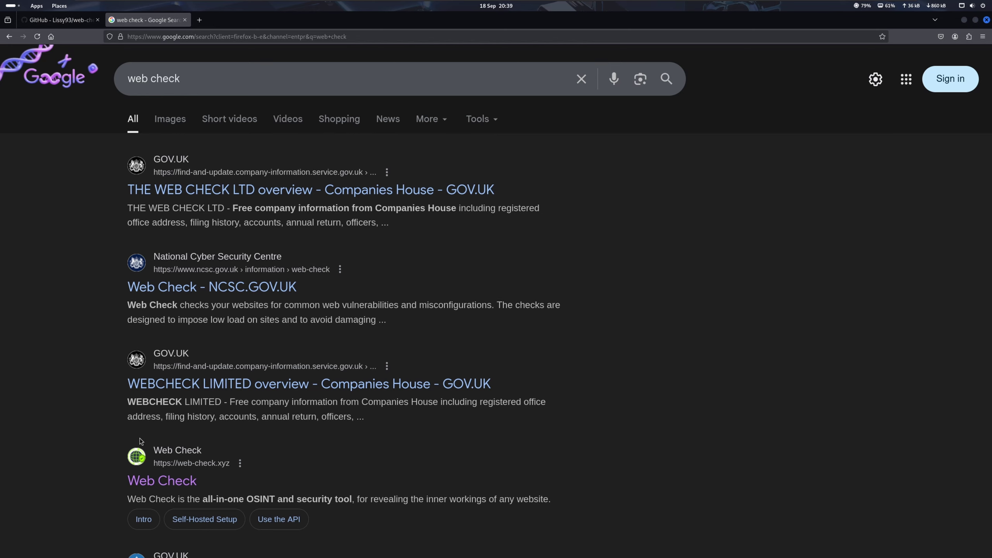
left_click(150, 482)
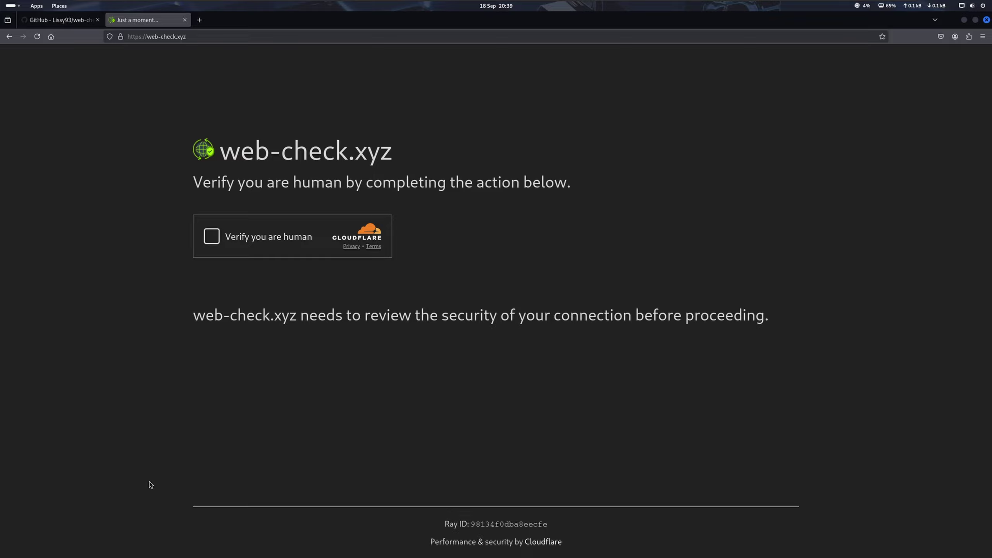
left_click(211, 236)
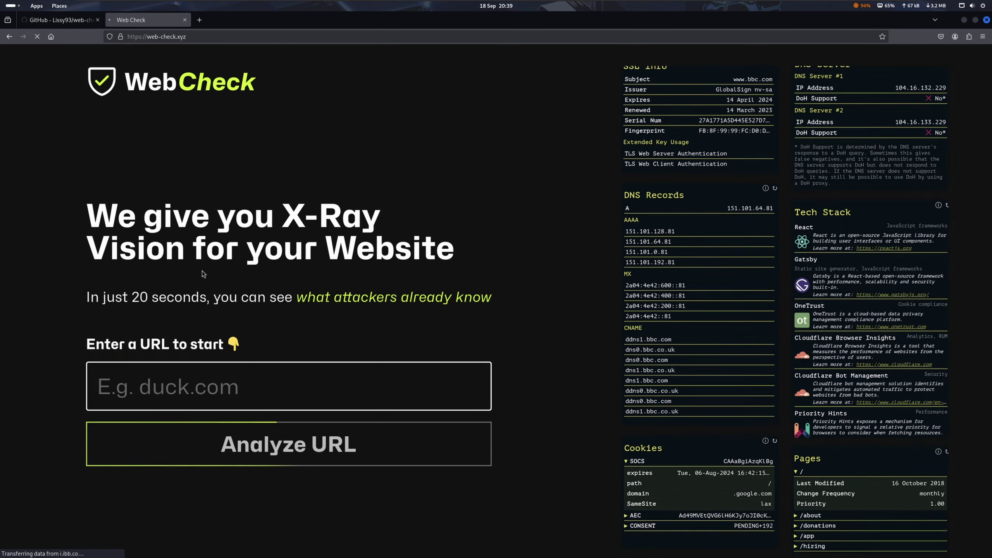
Enter hackerforce.io as the URL to analyze and switch back to the GitHub repository page
left_click(146, 385)
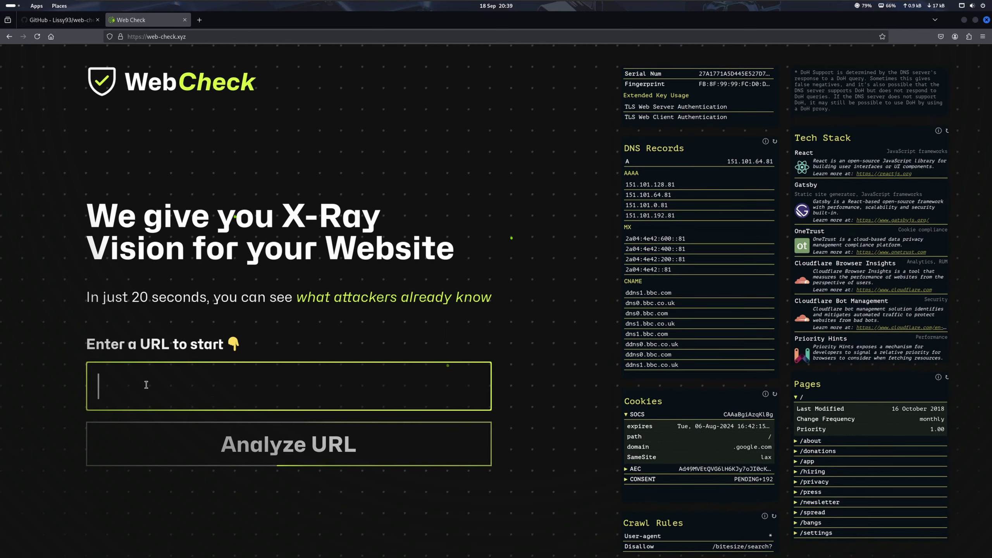
type("hackerfor")
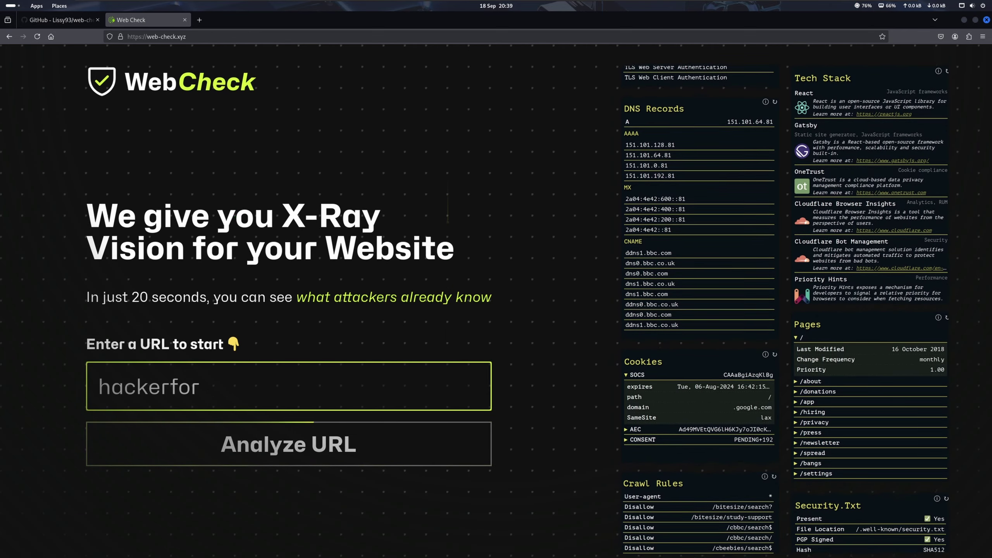
type("ce.io")
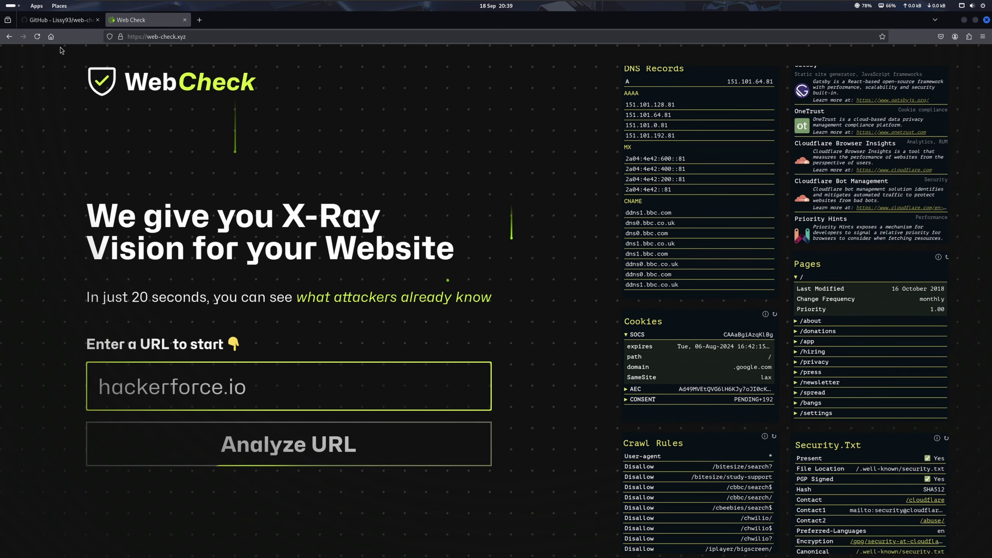
left_click(62, 20)
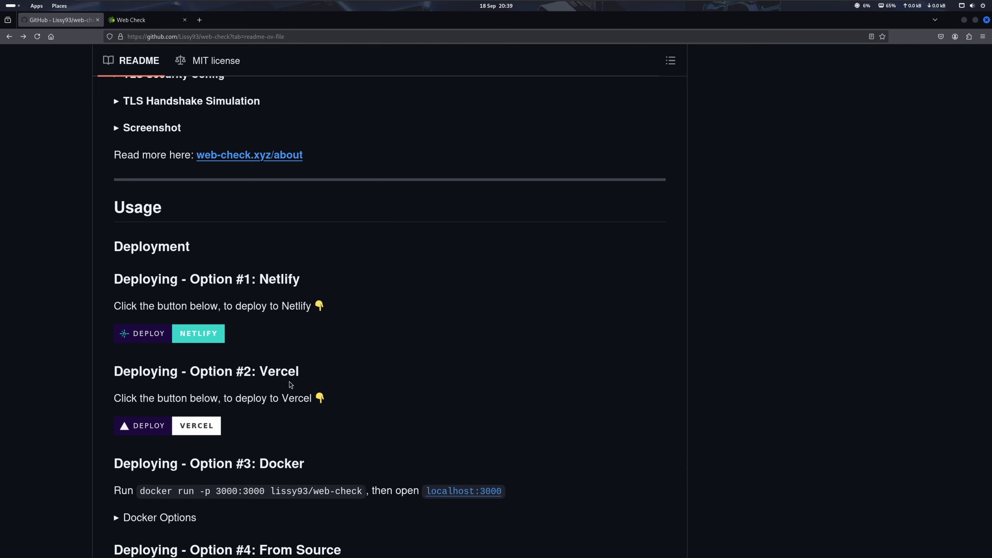
Examine the README's deployment options, highlighting the Docker run command, its web-check image name and its 3000:3000 port mapping
scroll(290, 384, "down", 2)
scroll(290, 385, "down", 2)
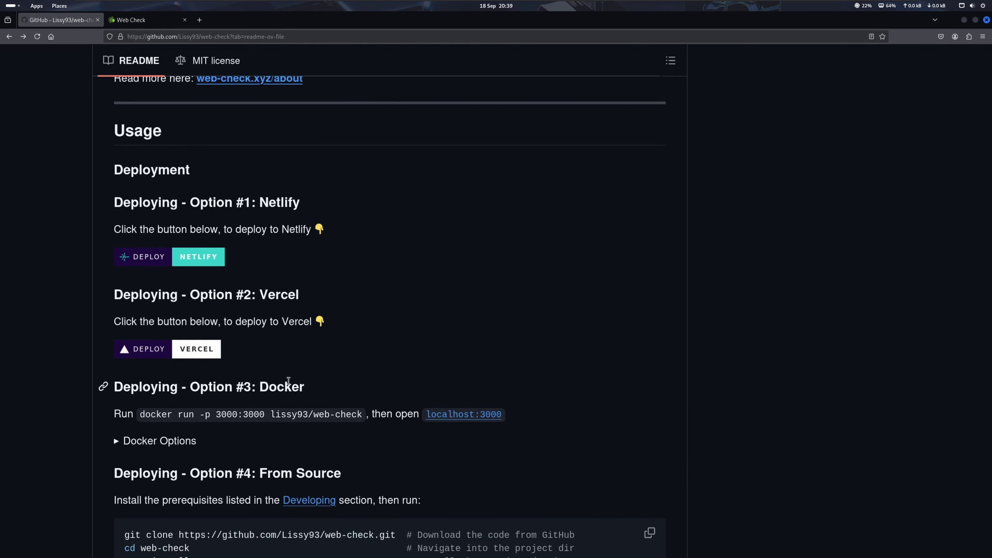
scroll(214, 323, "down", 3)
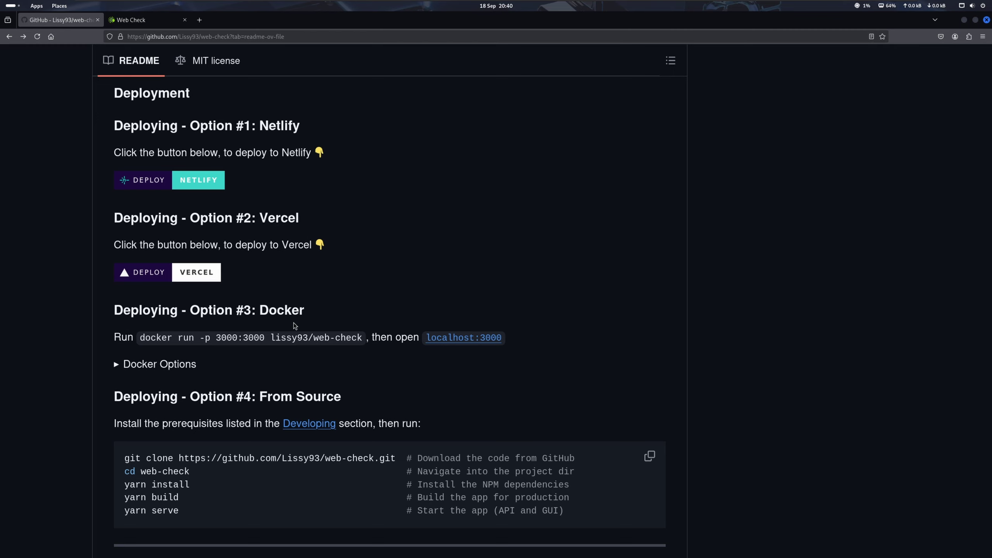
left_click_drag(140, 337, 363, 342)
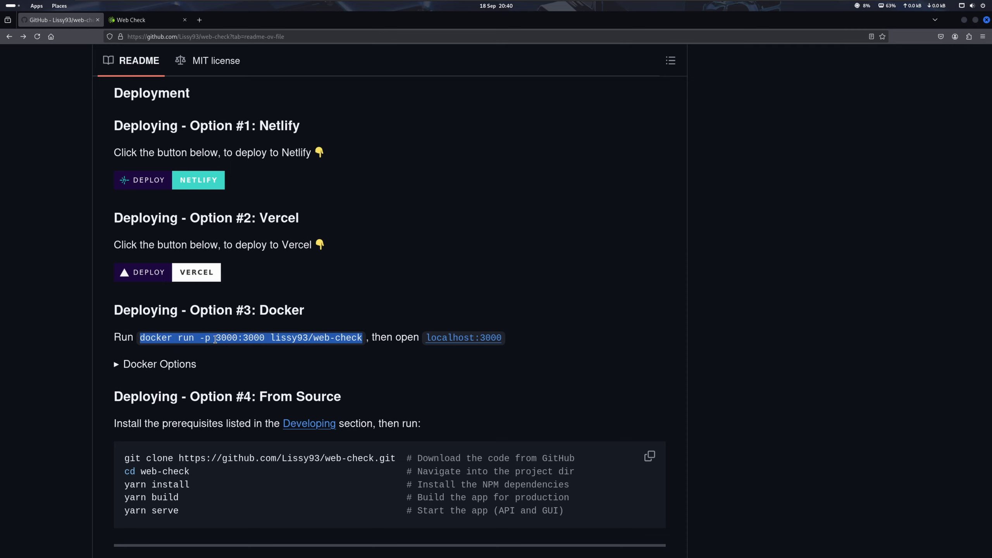
left_click(302, 349)
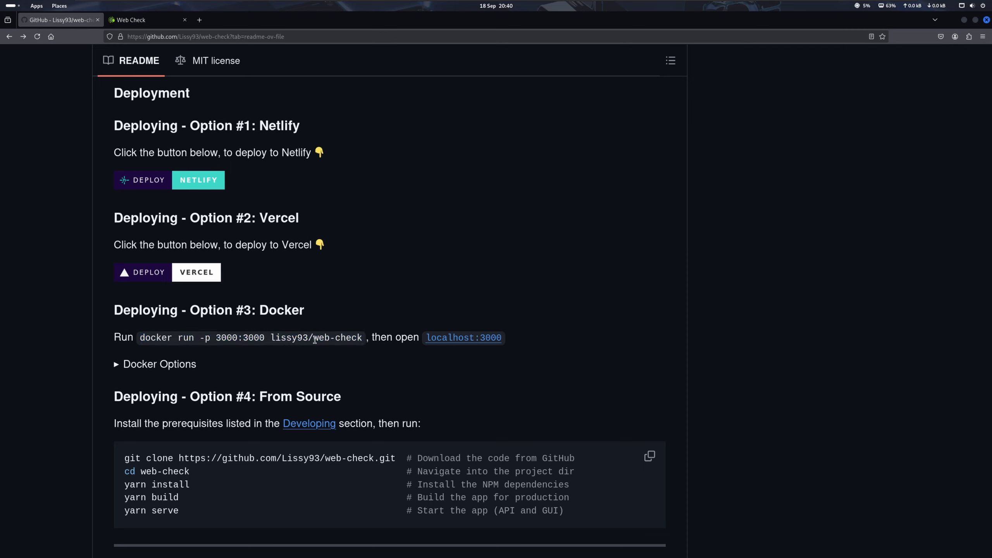
left_click_drag(313, 338, 362, 339)
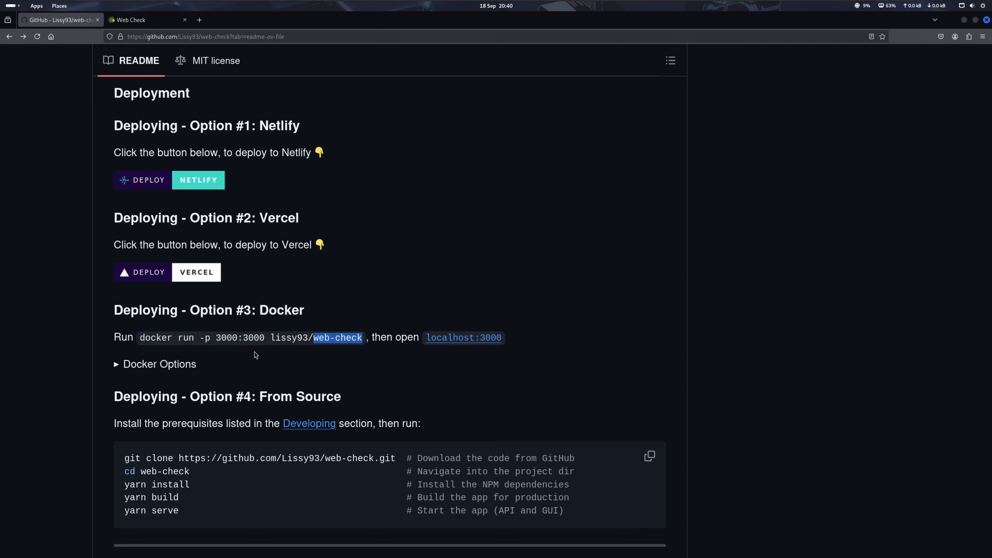
double_click(227, 337)
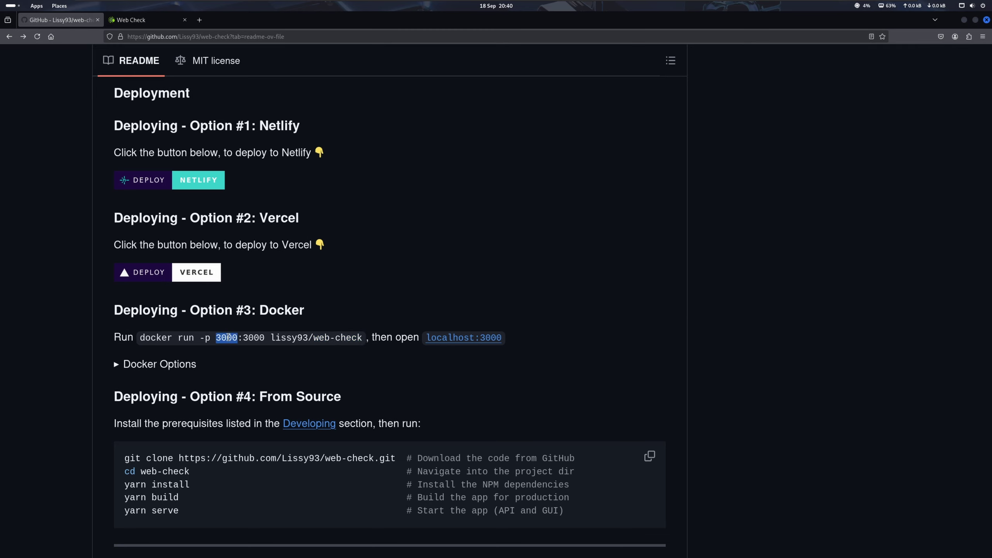
double_click(254, 337)
Copy the docker run -p 3000:3000 lissy93/web-check command from the README, switch to the Terminal and try to run it
left_click_drag(141, 338, 361, 339)
key("ctrl+c")
key("alt+Tab")
key("ctrl+shift+v")
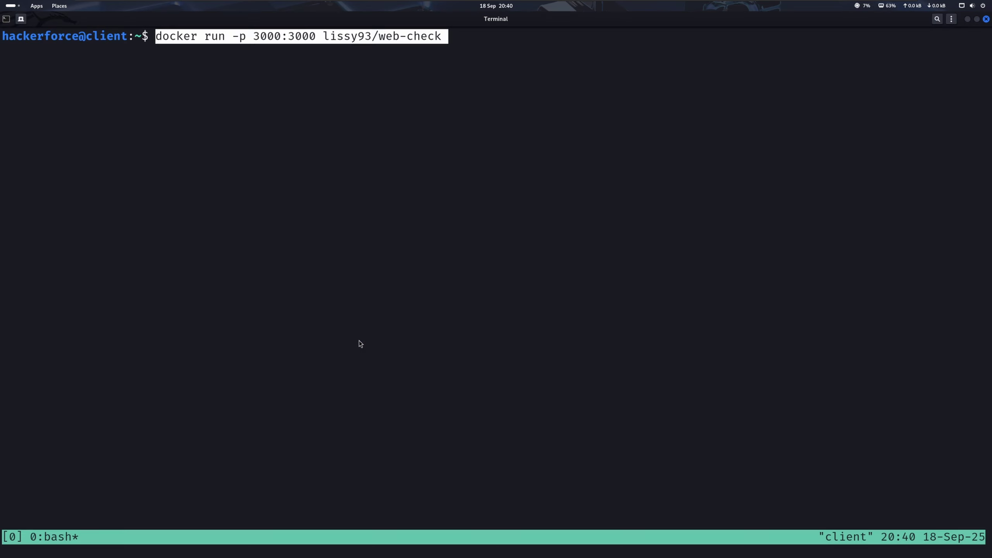
key("Return")
Rerun the previous command with elevated rights as sudo docker run -p 3000:3000 lissy93/web-check
key("Up")
key("Home")
type("sudo")
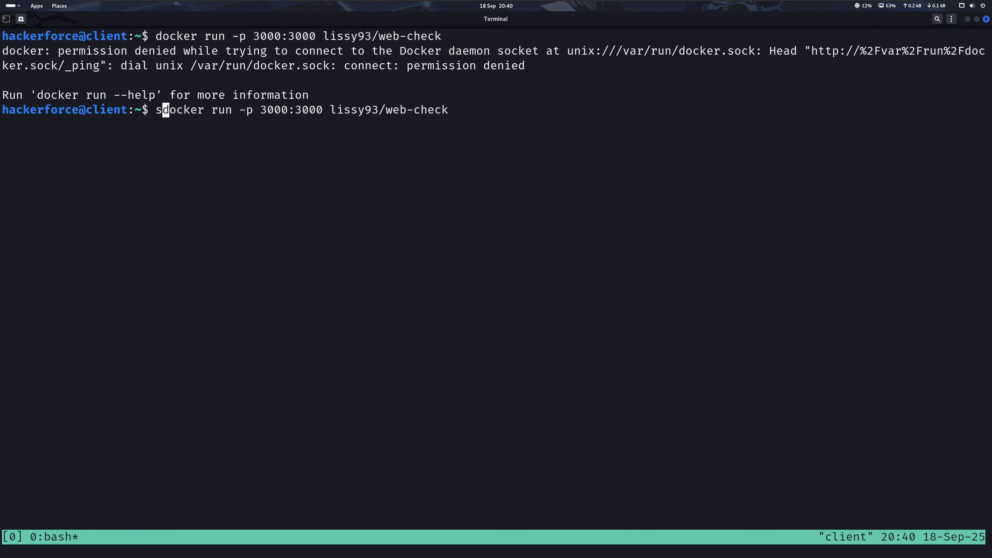
key("Return")
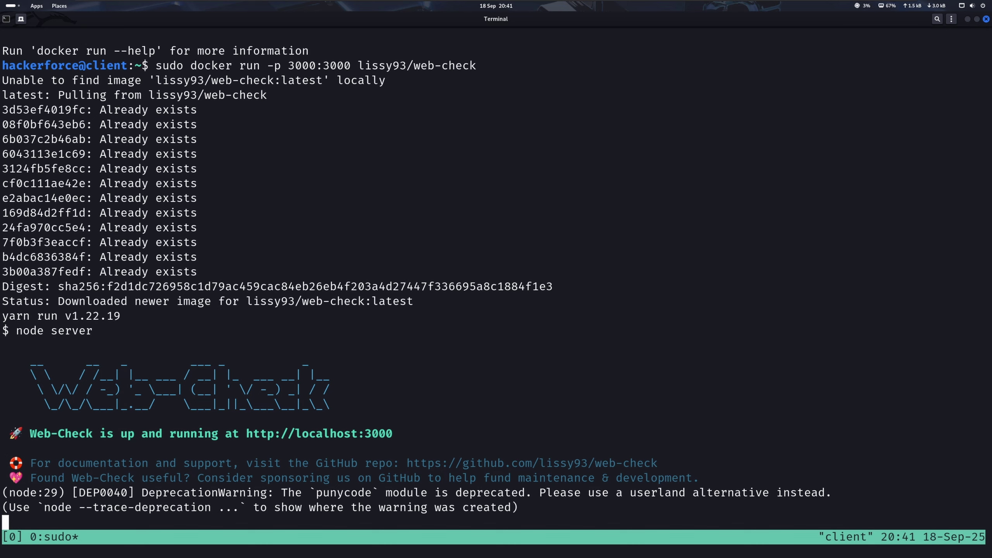
key("ctrl+b")
key("bracketleft")
key("Up")
key("Up")
key("Up")
key("Up")
key("Up")
key("Up")
key("Left")
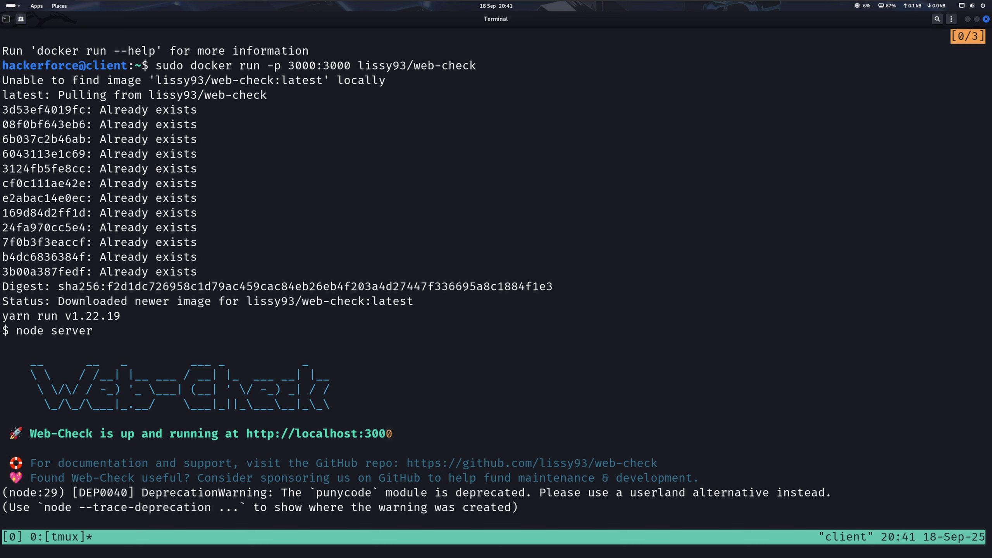
key("space")
key("Left")
key("Left")
key("Left")
key("Left")
key("Left")
key("Left")
key("Left")
key("Left")
key("Left")
key("Left")
key("Left")
key("Left")
key("Left")
key("Left")
key("Left")
key("Left")
key("Left")
key("Left")
key("Left")
key("Left")
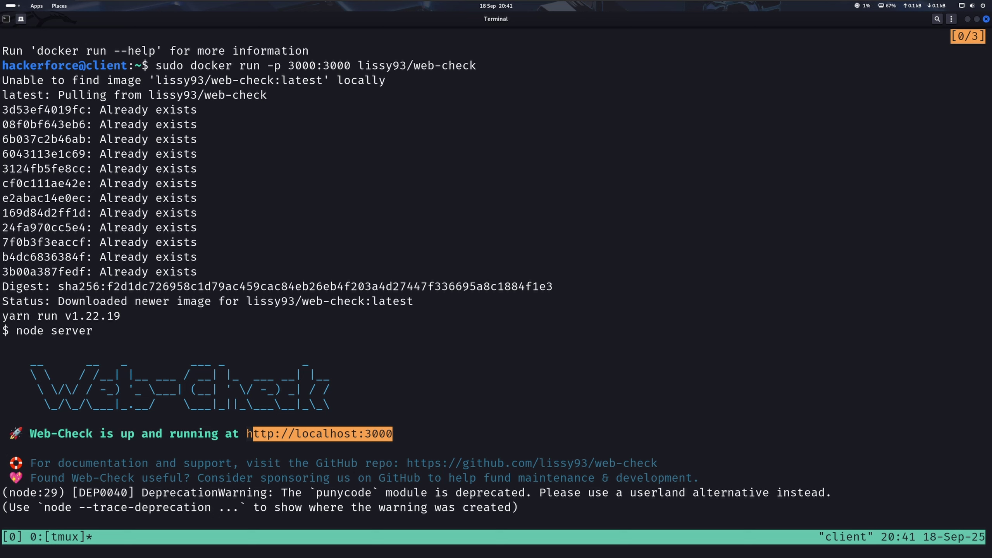
key("Return")
Switch back to Firefox, open localhost:3000 in a new tab and close the hosted web-check.xyz tab
key("alt+Tab")
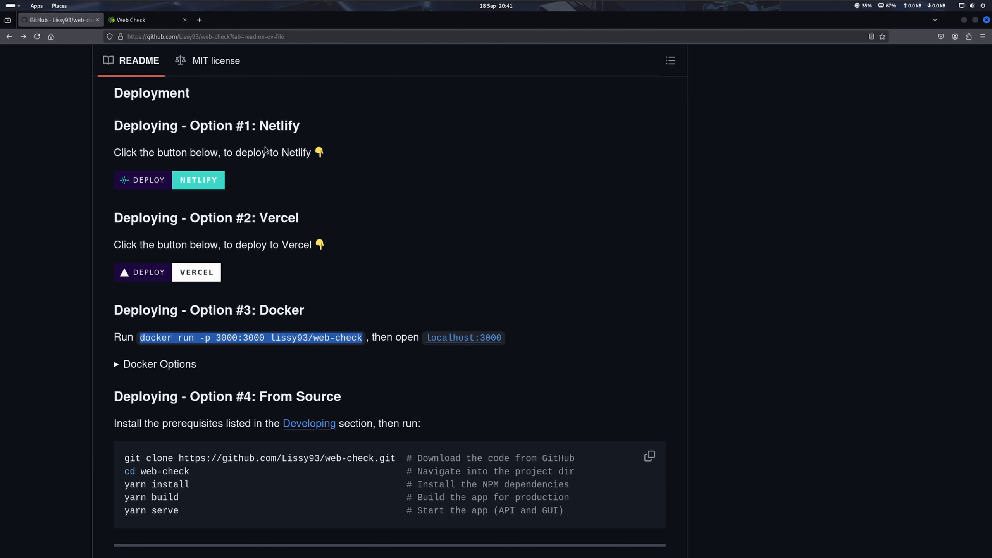
left_click(199, 19)
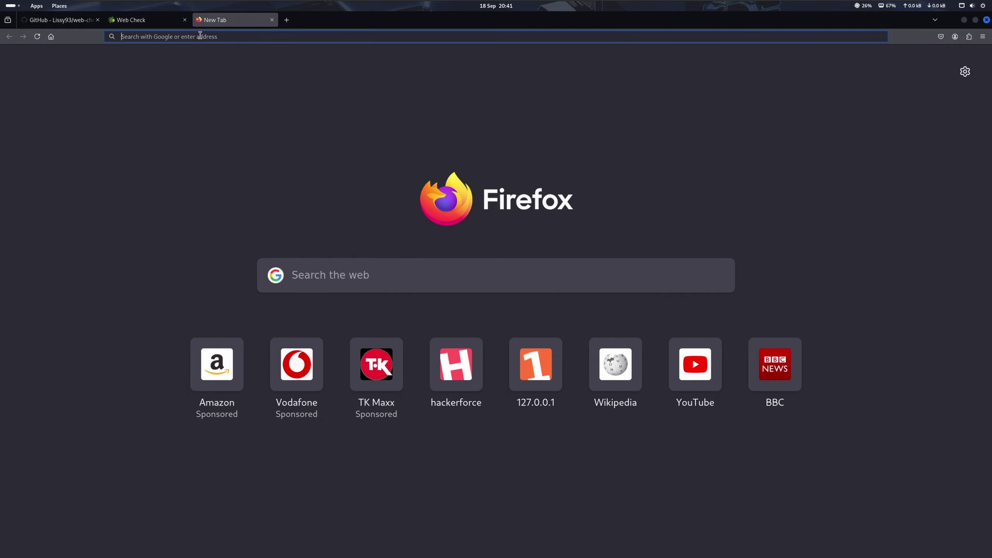
type("localhost:3000")
key("Return")
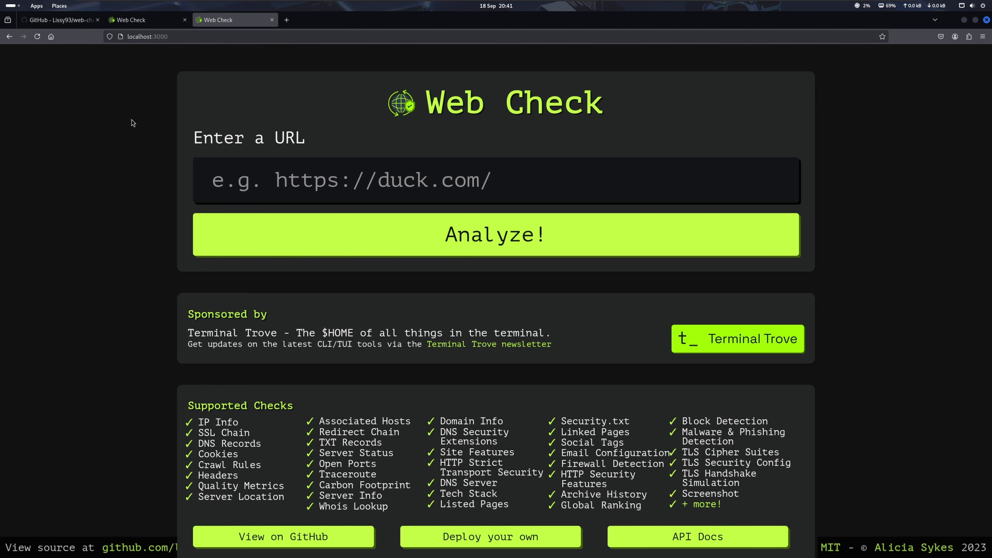
left_click(134, 21)
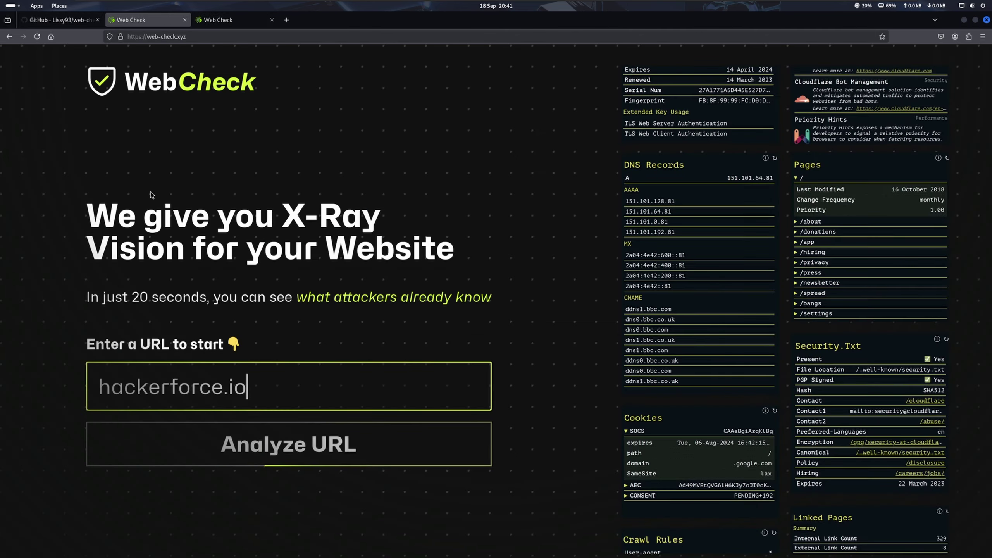
key("ctrl+w")
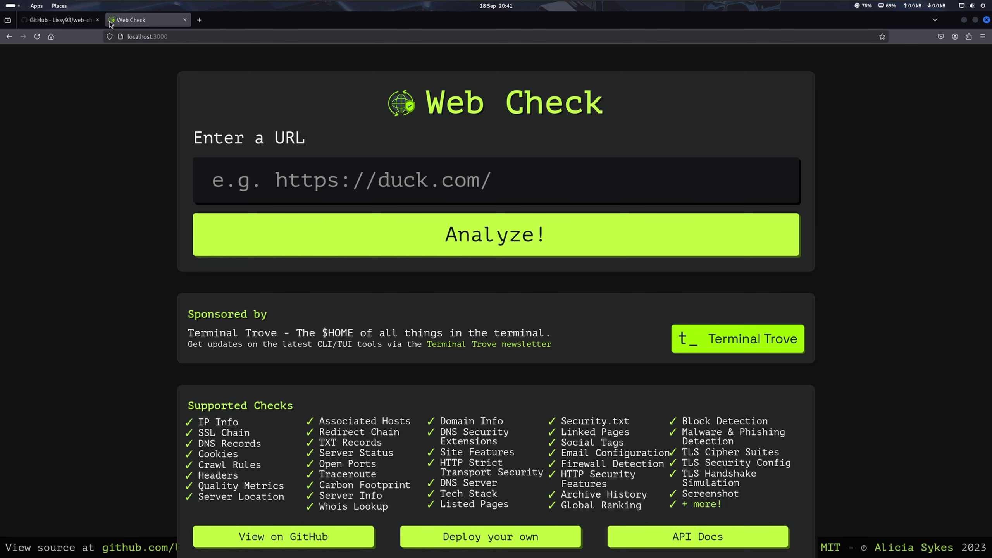
Look over the supported checks on the local Web Check page and analyze the URL hackerforce.io
left_click(321, 178)
scroll(305, 195, "down", 2)
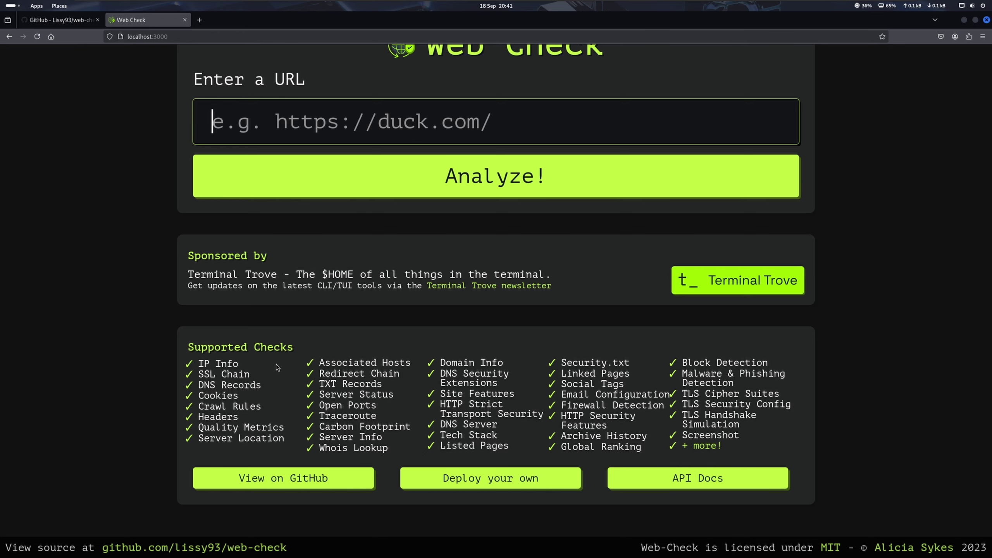
scroll(276, 365, "up", 2)
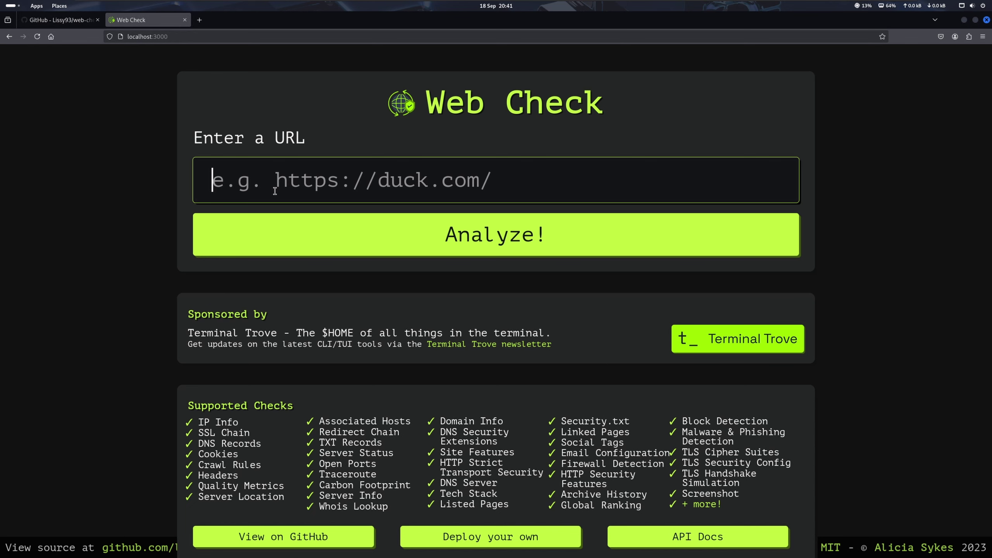
type("hackerforce.io")
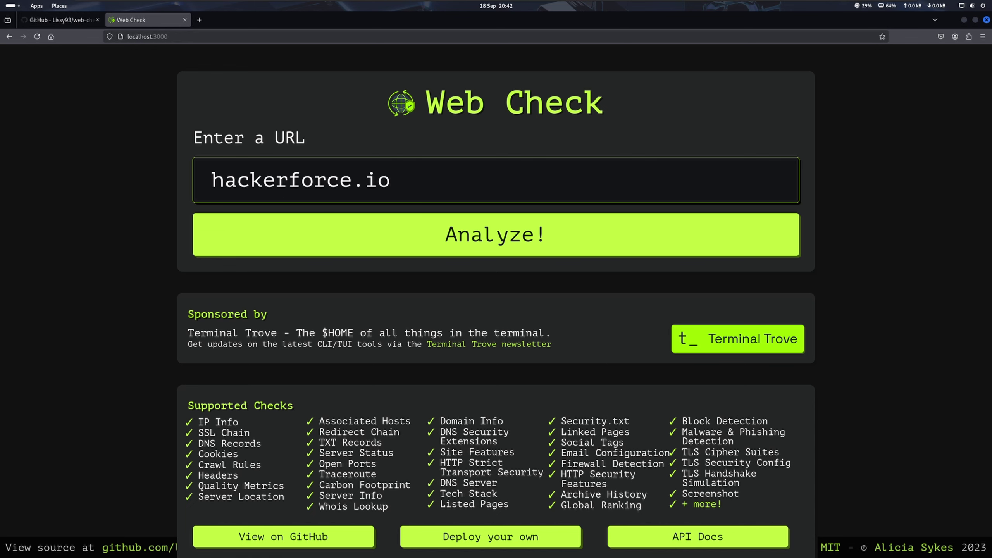
left_click(453, 229)
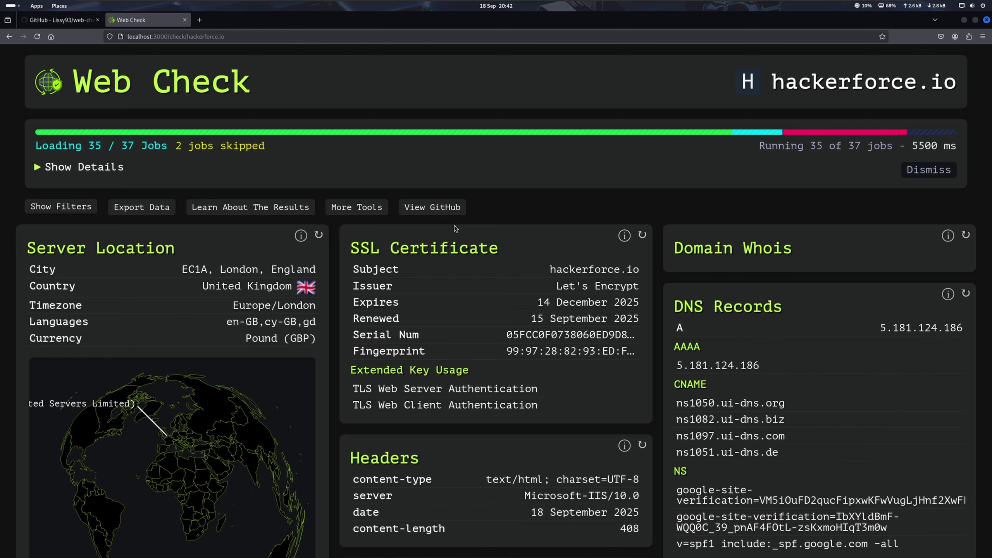
Expand the scan's job details, read the description of the quality job and close it
left_click(103, 168)
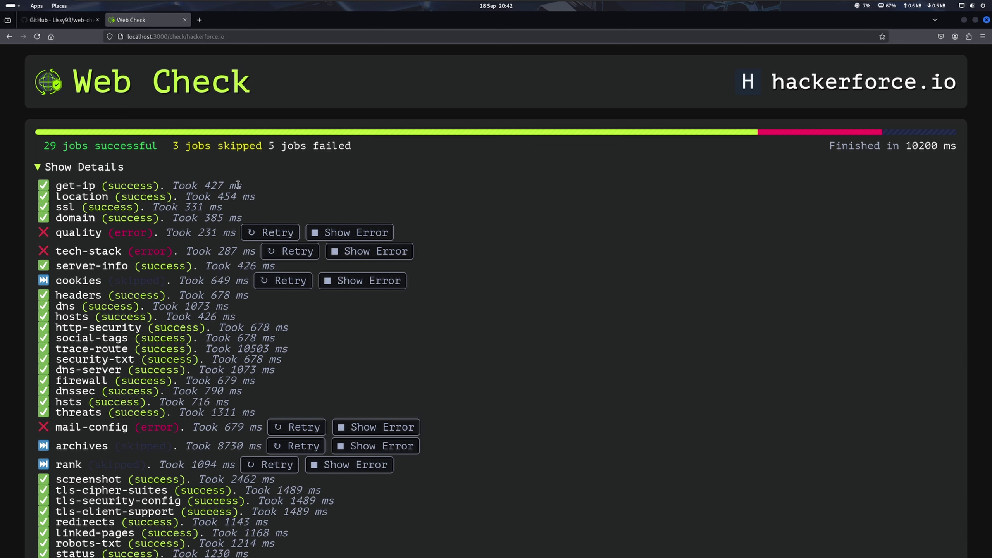
left_click(68, 236)
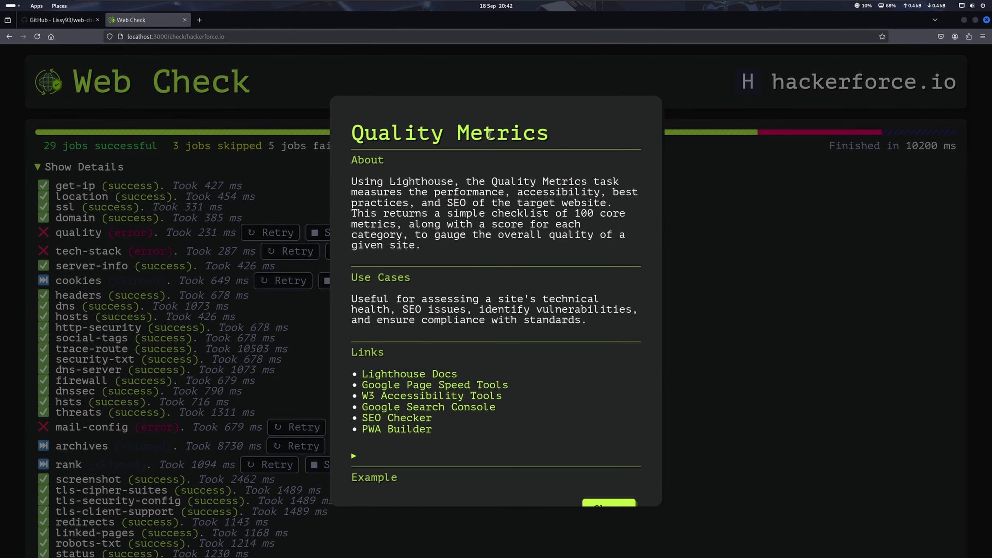
double_click(453, 202)
left_click(261, 247)
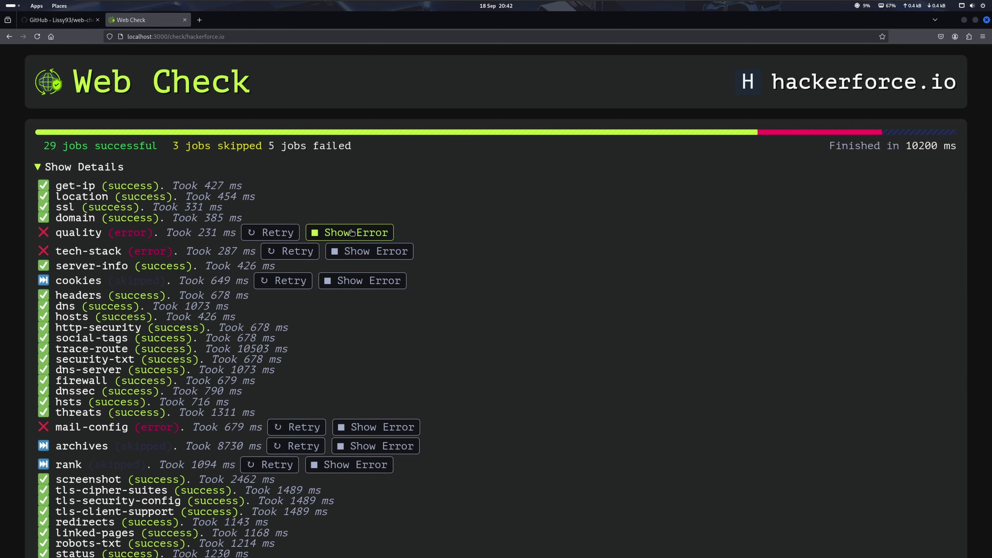
View the quality job's error details, highlight GOOGLE_CLOUD_API_KEY in the message, close them and collapse the job list
left_click(339, 232)
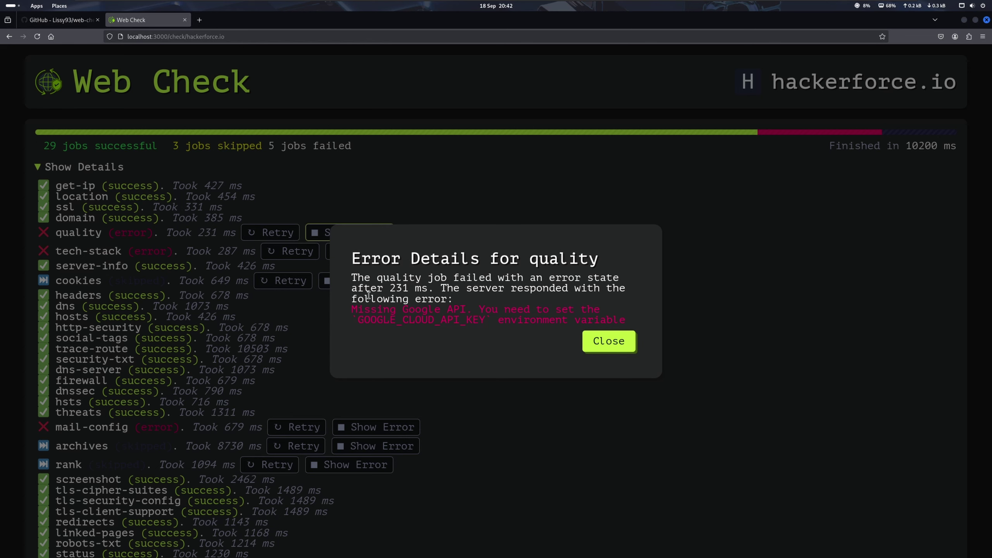
left_click_drag(357, 320, 483, 319)
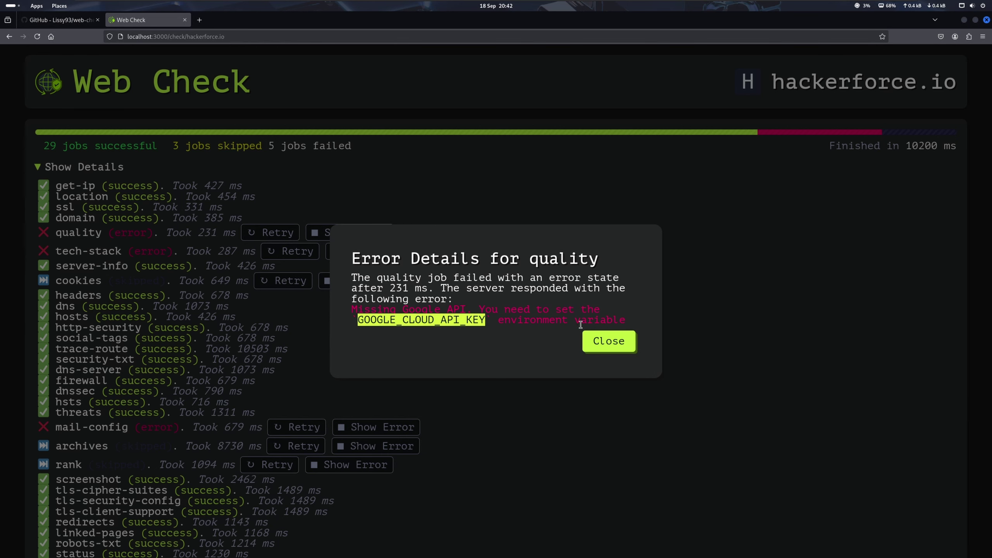
left_click(615, 340)
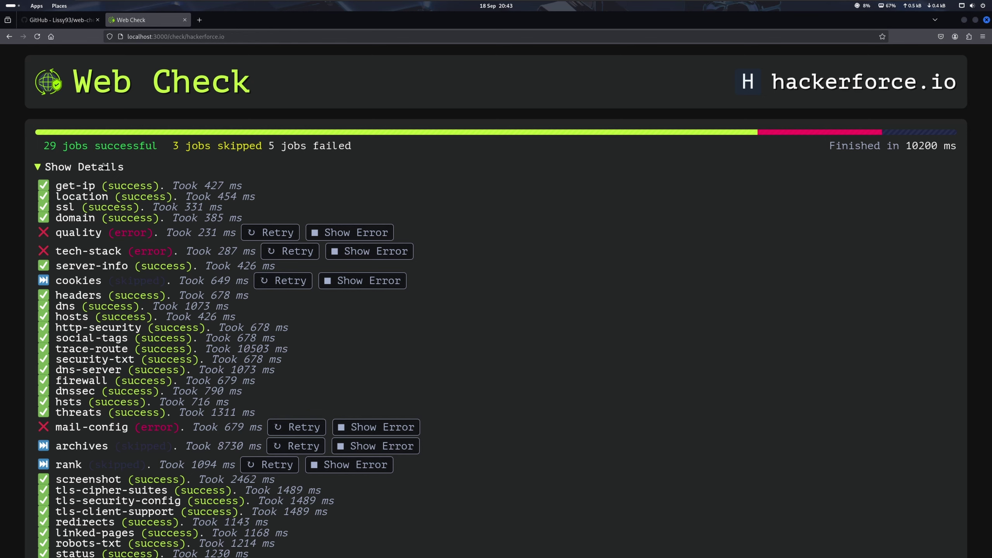
left_click(44, 168)
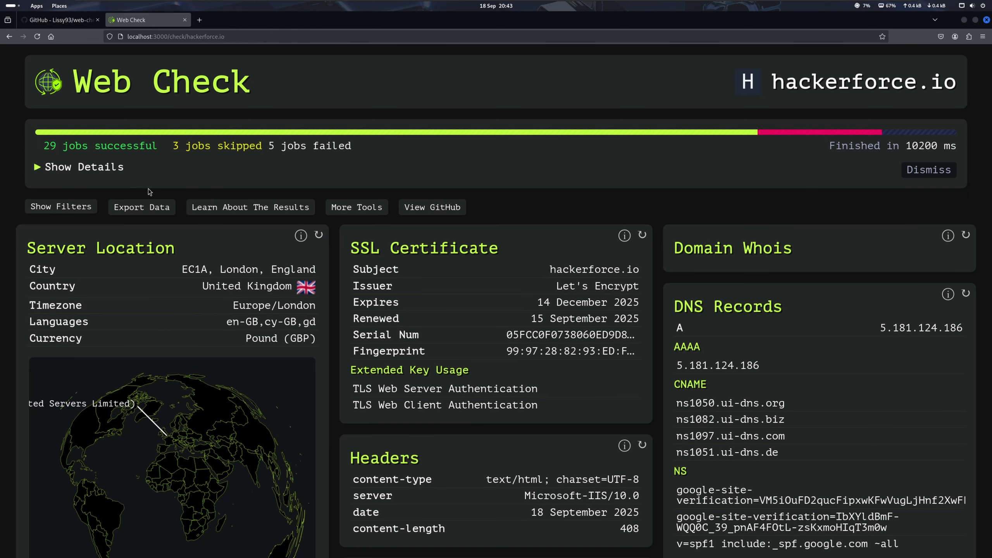
Examine the Server Location card, highlighting its heading and the timezone value
scroll(148, 192, "down", 2)
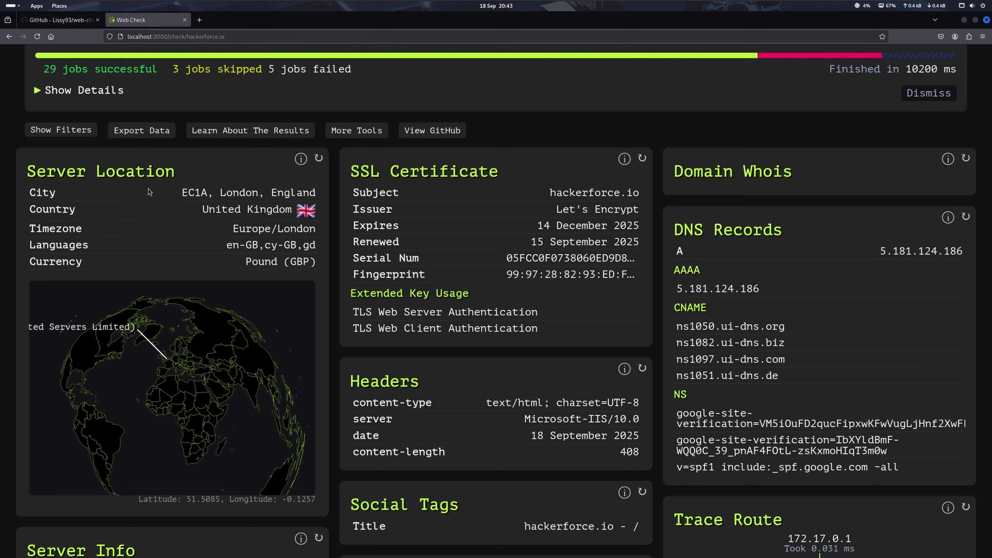
left_click_drag(27, 174, 178, 177)
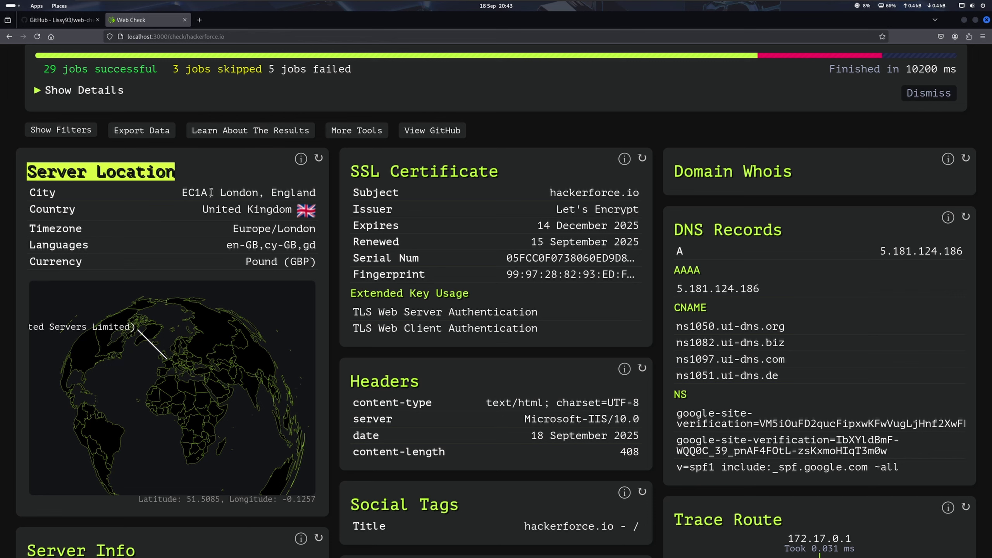
left_click(199, 223)
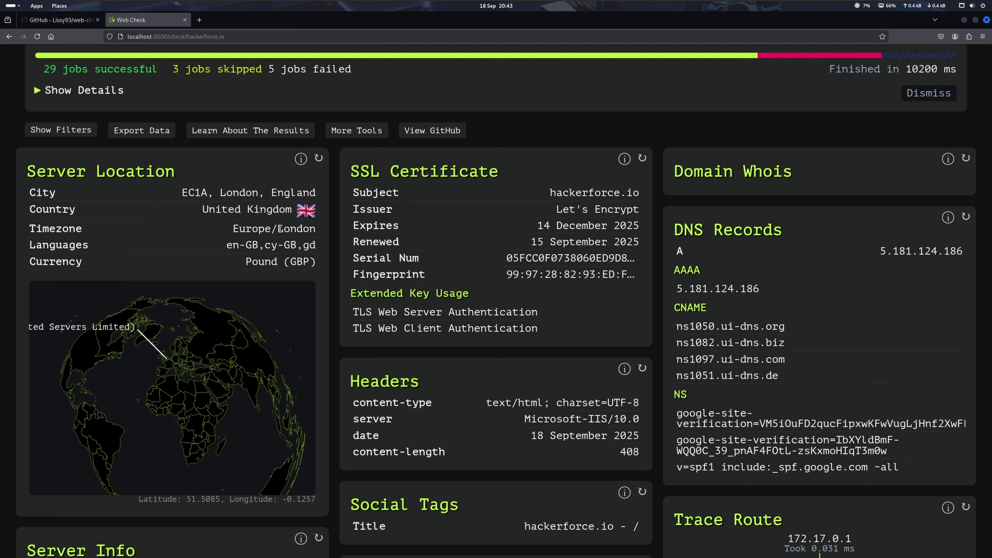
left_click_drag(231, 229, 317, 230)
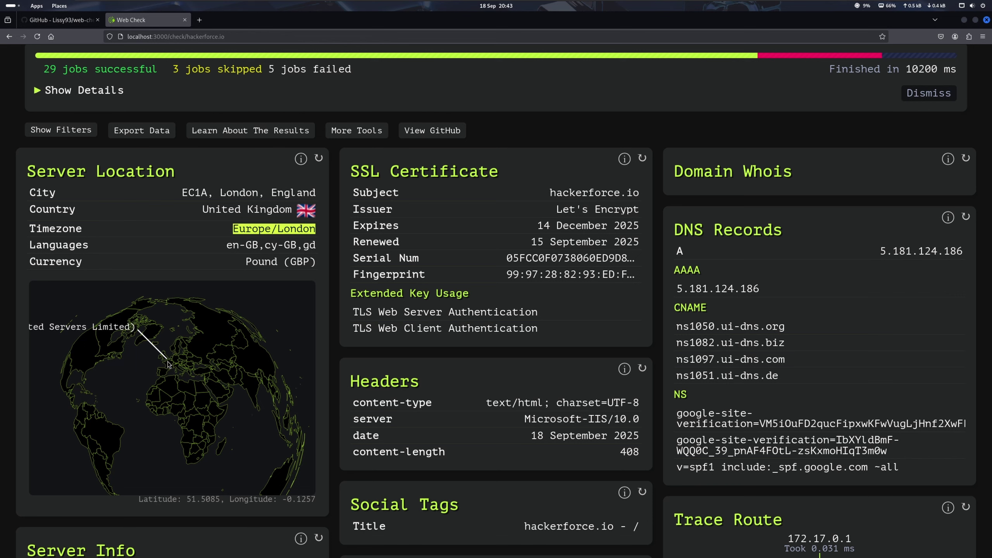
Examine the SSL Certificate card, highlighting its heading, the subject and the issuer
left_click_drag(352, 178, 498, 175)
left_click(512, 181)
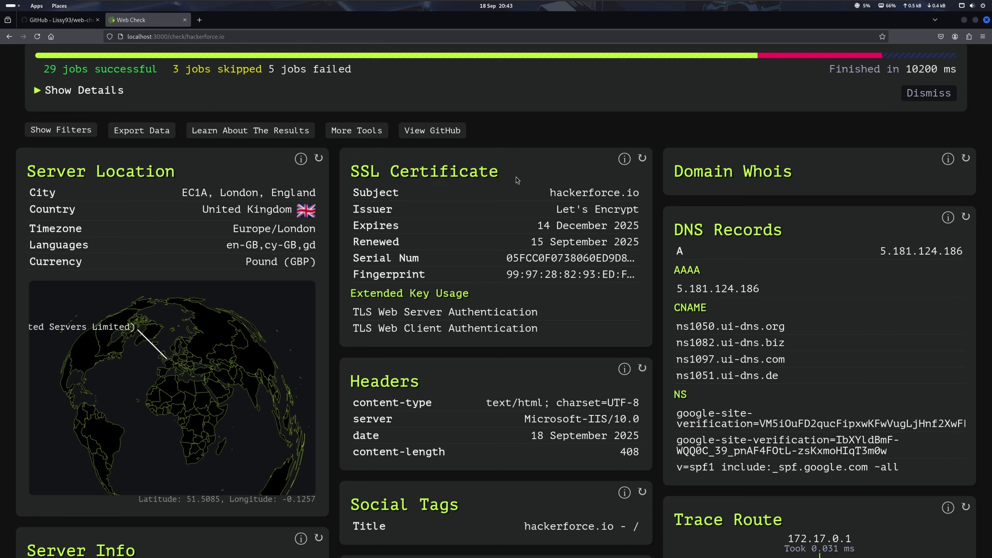
double_click(369, 194)
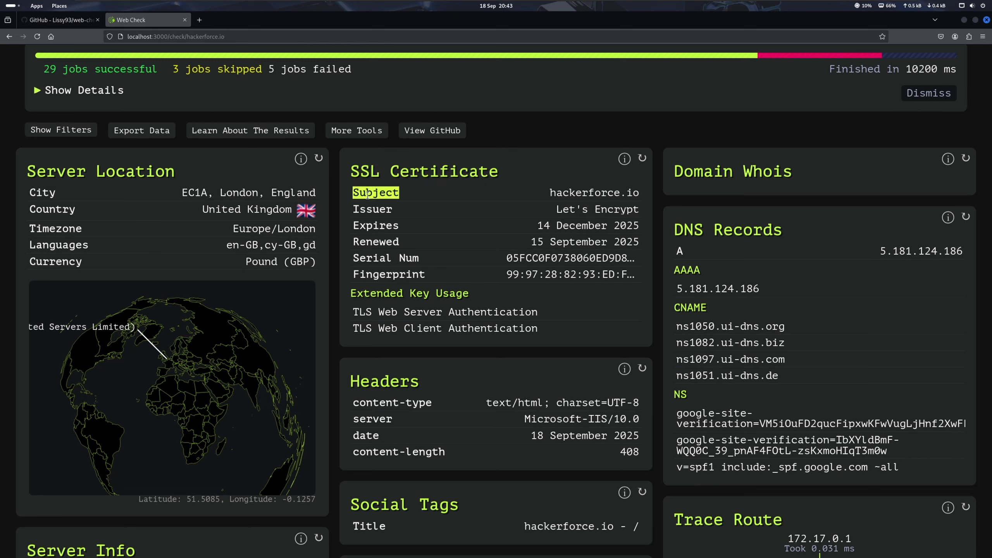
double_click(565, 189)
triple_click(565, 189)
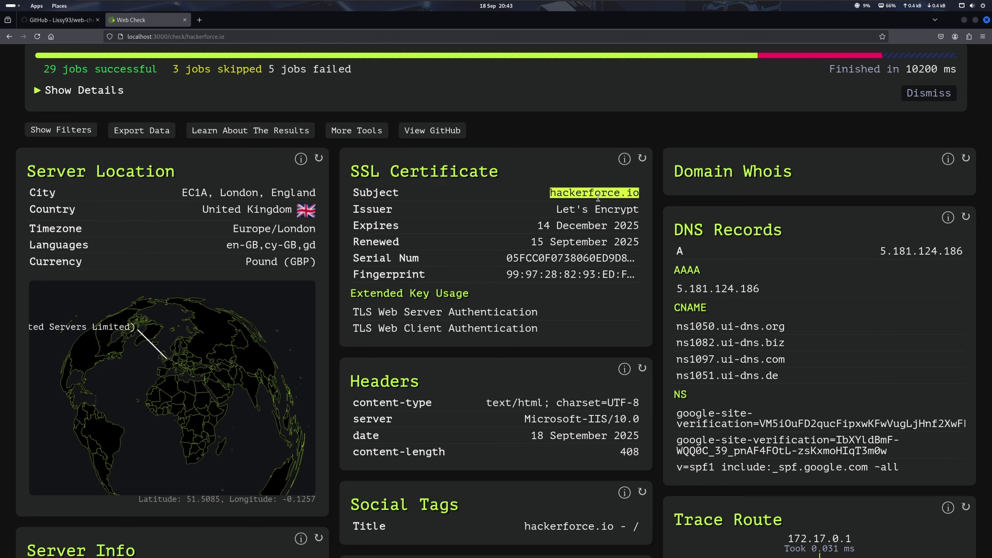
triple_click(572, 208)
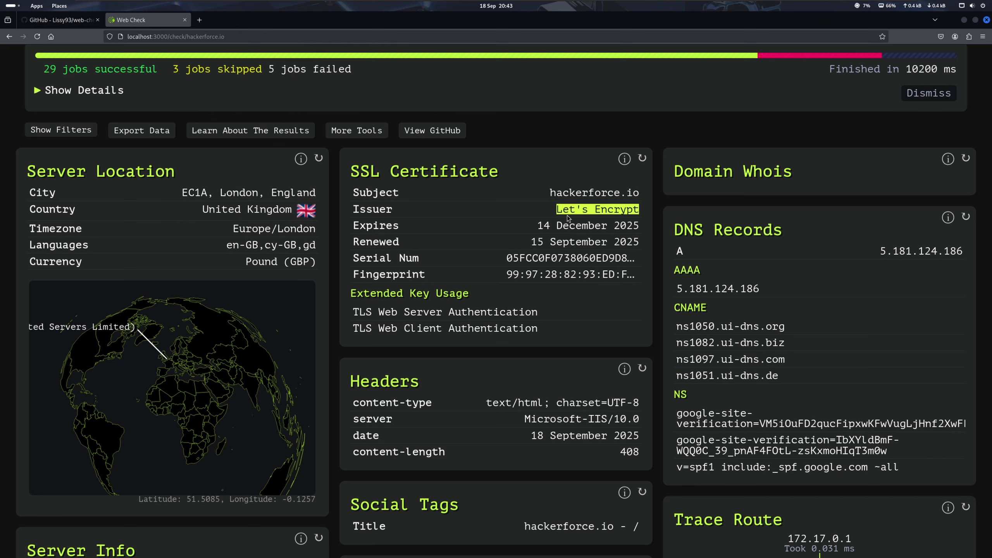
Highlight the Issuer and Expires labels in the SSL Certificate card, then clear the highlight
double_click(362, 208)
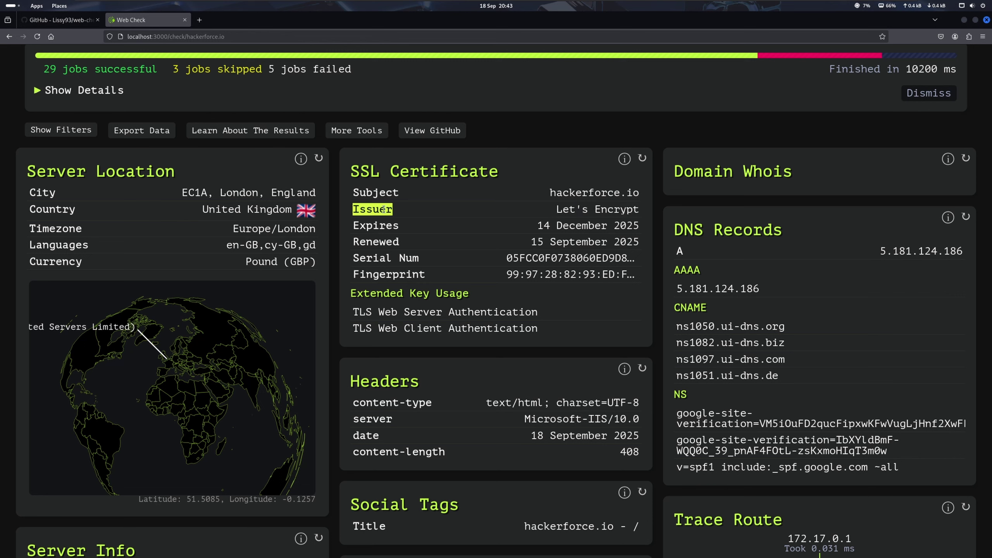
double_click(391, 226)
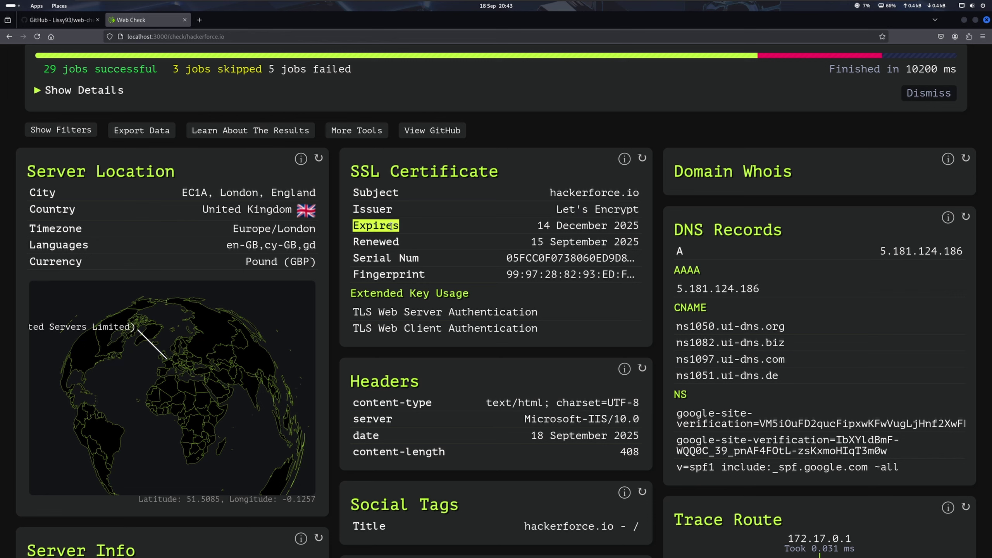
left_click(440, 250)
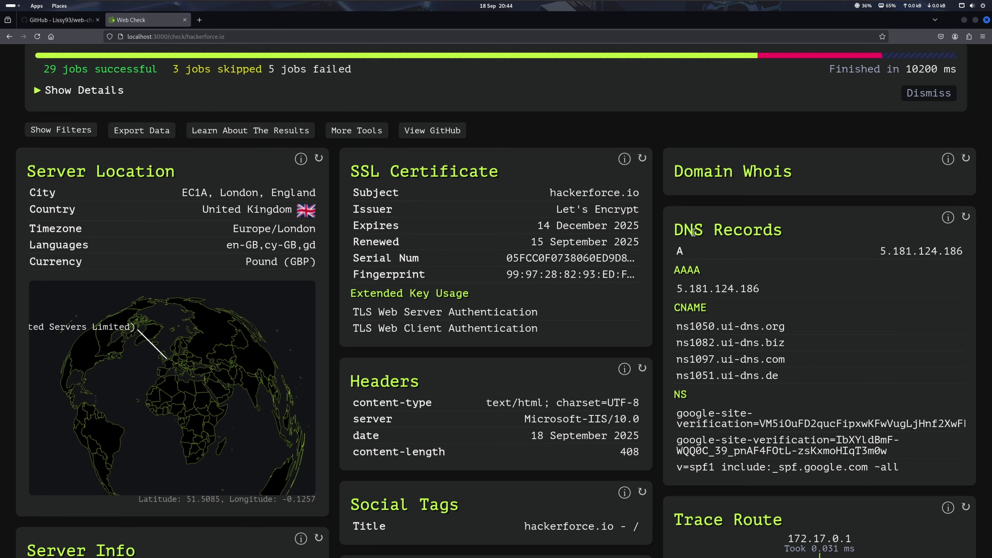
Examine the DNS Records card, highlighting its heading, the A, CNAME and NS labels, and the name servers listed under CNAME
left_click_drag(672, 235, 795, 235)
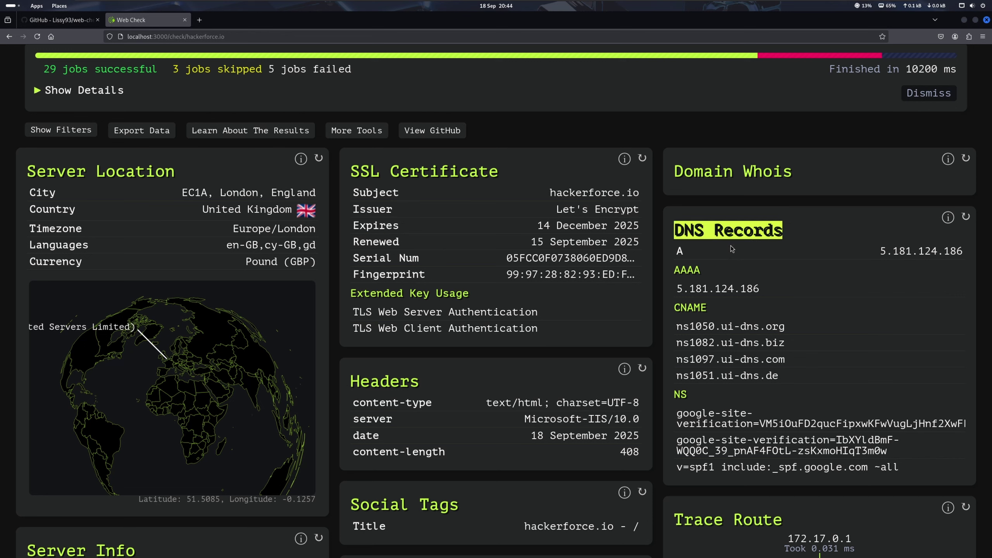
left_click(683, 254)
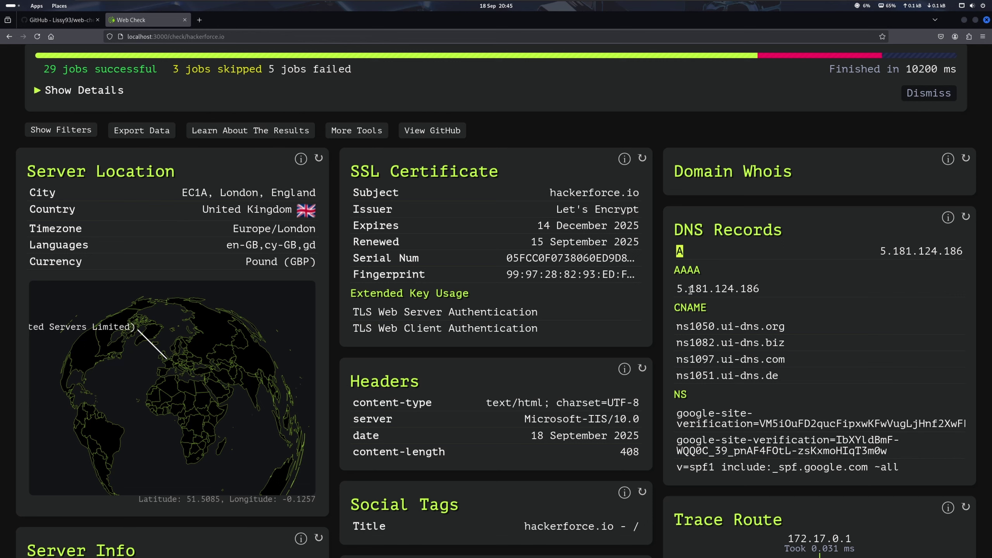
double_click(692, 305)
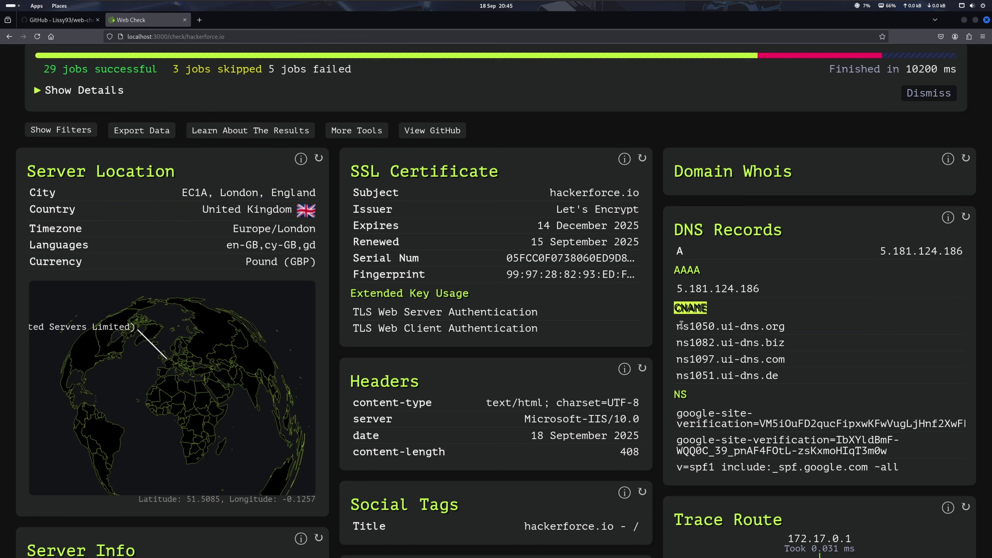
left_click_drag(677, 325, 783, 382)
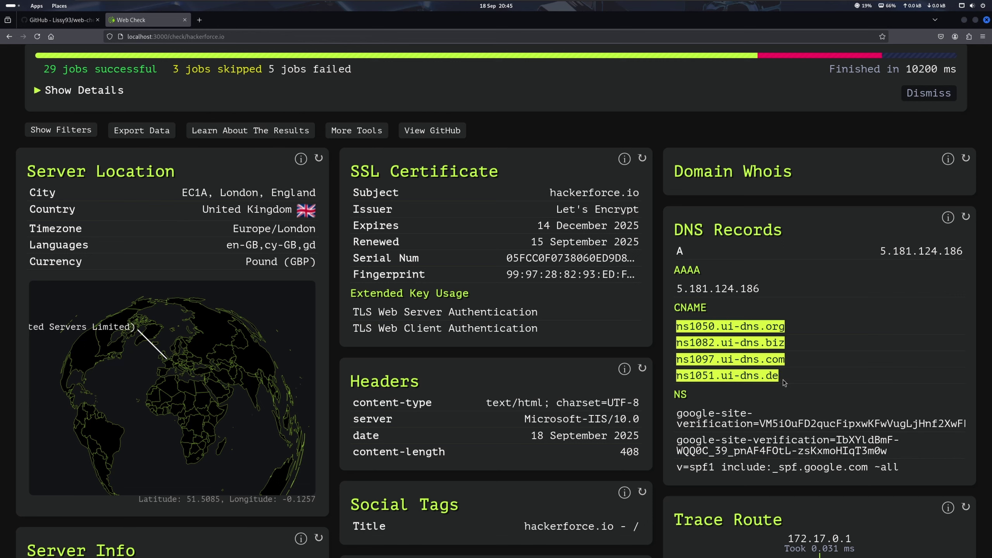
double_click(678, 394)
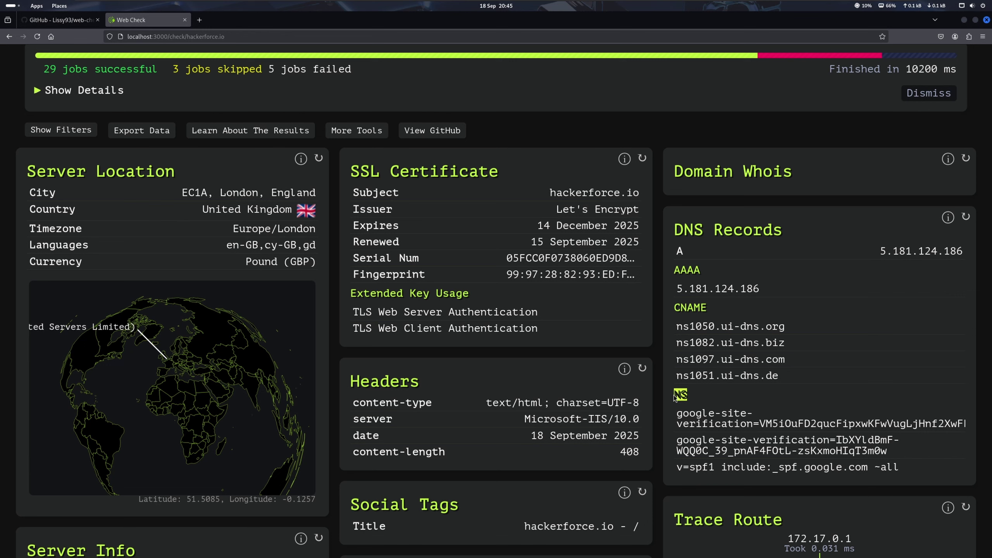
left_click(674, 397)
left_click_drag(698, 397, 672, 399)
left_click_drag(797, 384, 676, 328)
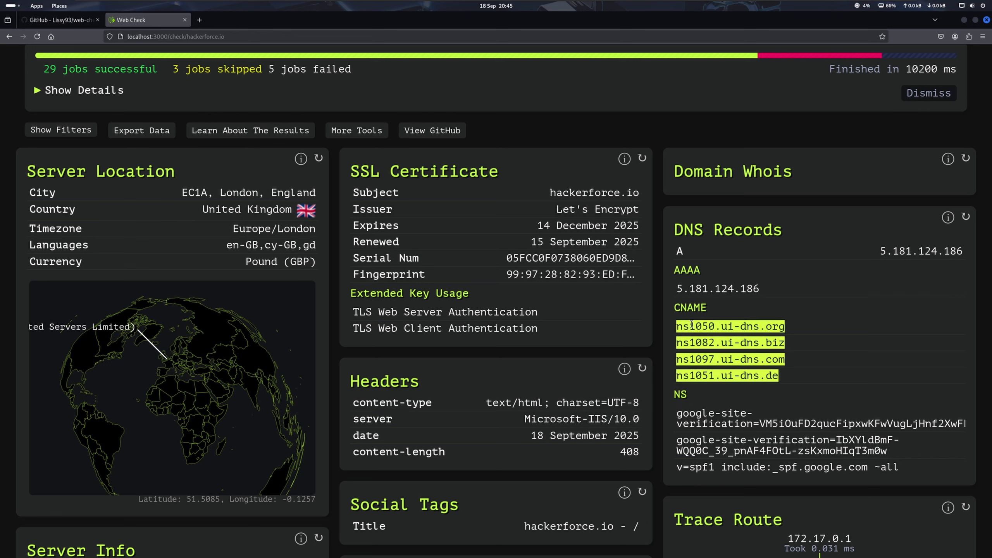
Compare the first google-site-verification record under NS with the four name servers under CNAME by highlighting them, then clear the highlight
left_click(680, 328)
left_click_drag(677, 413, 968, 424)
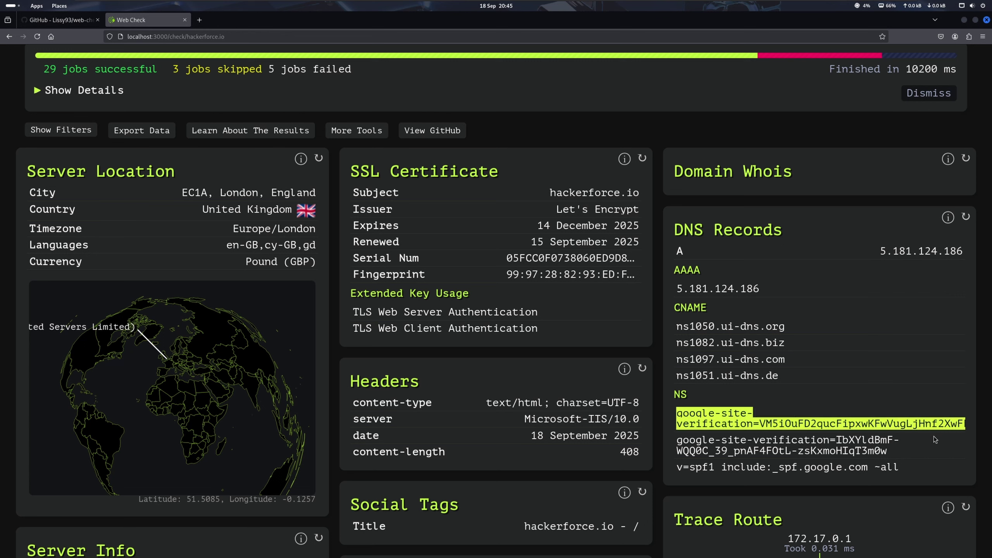
left_click(913, 469)
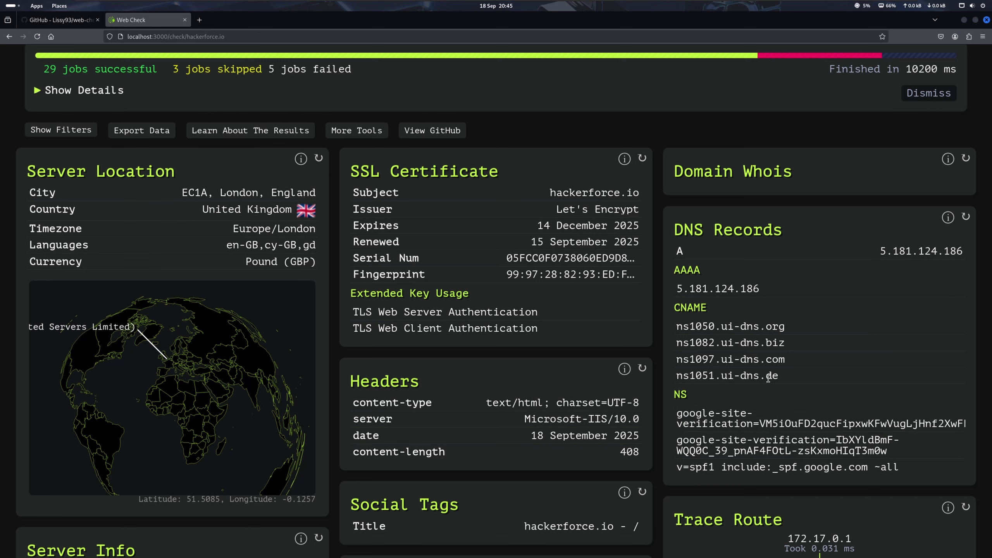
left_click_drag(787, 379, 675, 325)
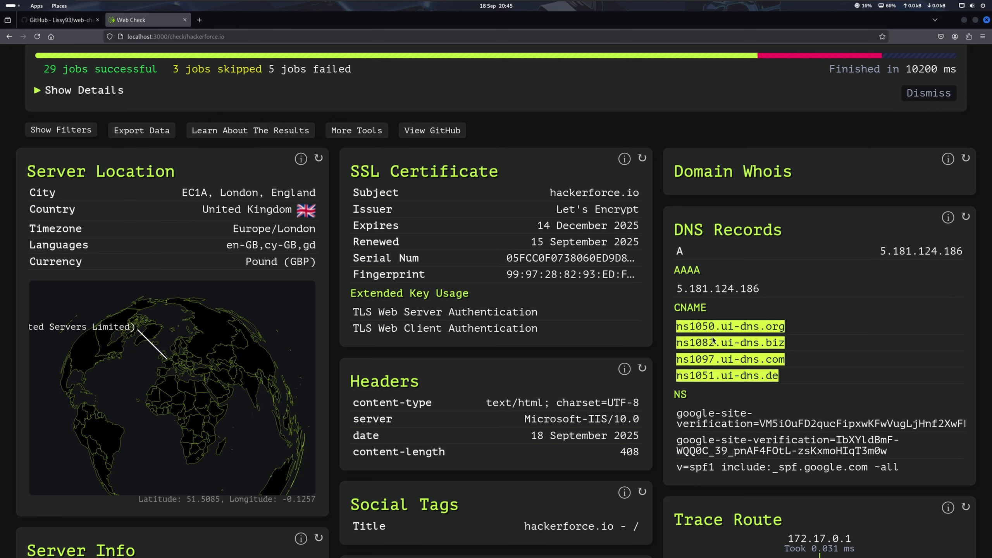
double_click(690, 308)
left_click_drag(676, 327, 789, 380)
left_click(806, 384)
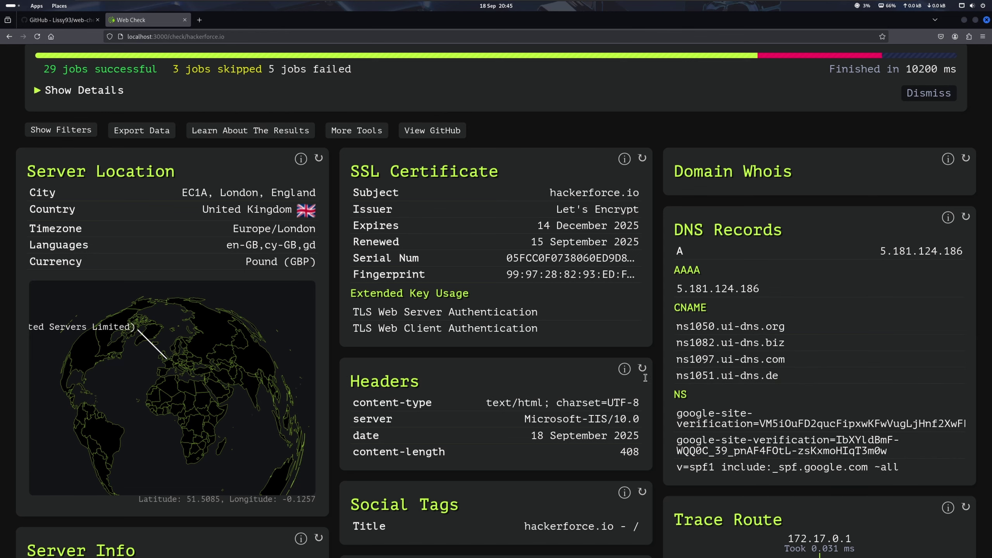
Review the result cards from Headers and Trace Route down to Firewall, and highlight the Firewall entry
scroll(383, 385, "down", 3)
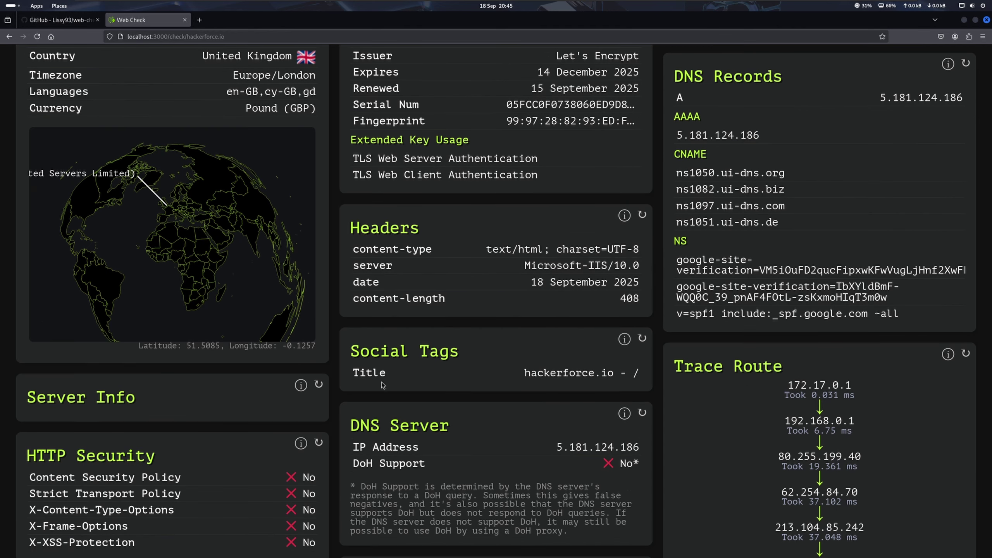
scroll(125, 380, "down", 2)
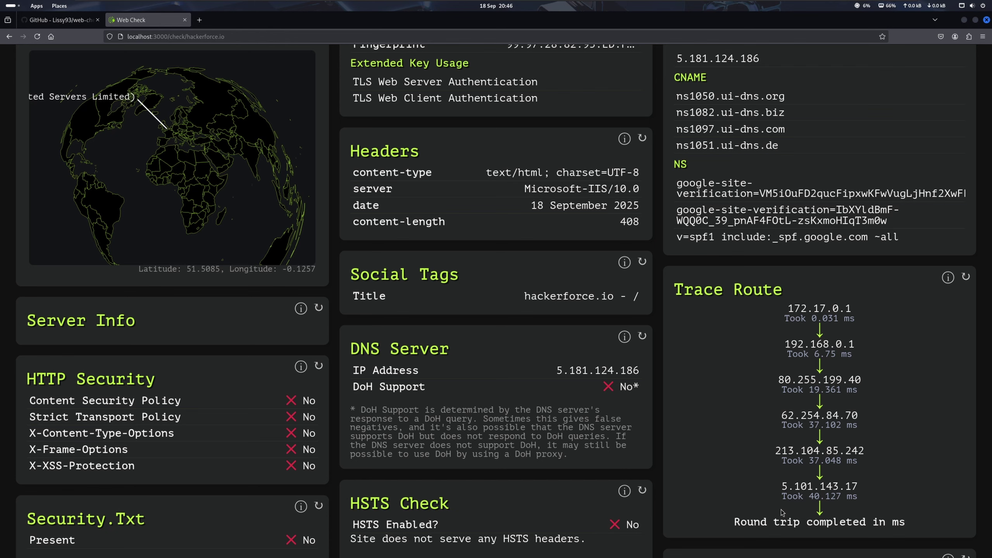
scroll(782, 512, "down", 5)
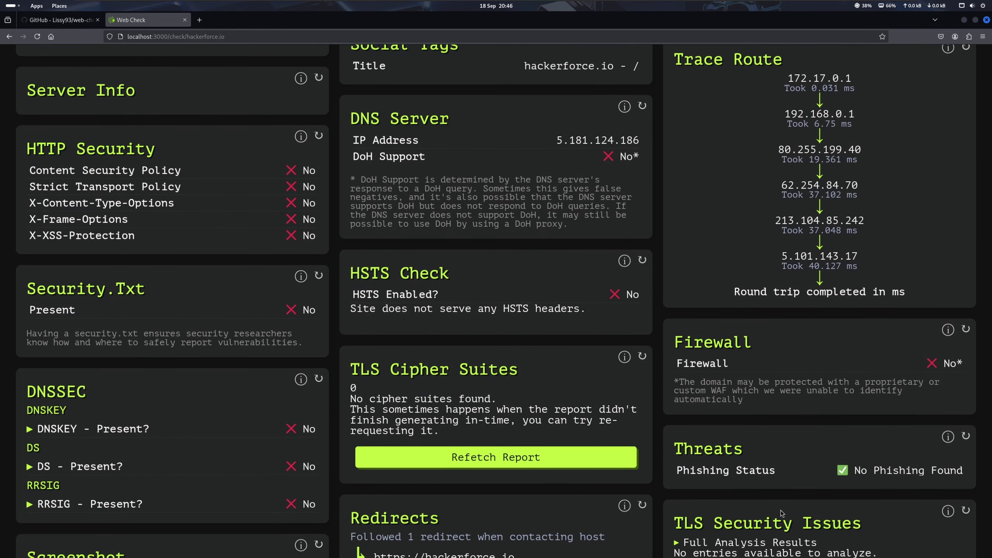
double_click(701, 361)
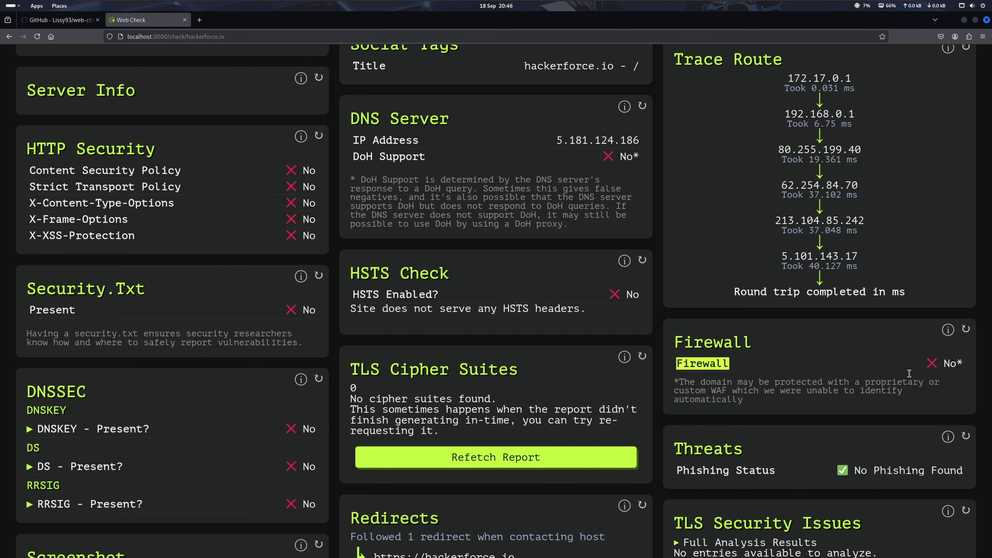
Review the remaining result cards, including Screenshot, Block Lists, Linked Pages, Open Ports, Carbon Footprint and TXT Records, and return to Server Status
scroll(860, 381, "down", 3)
scroll(859, 387, "down", 5)
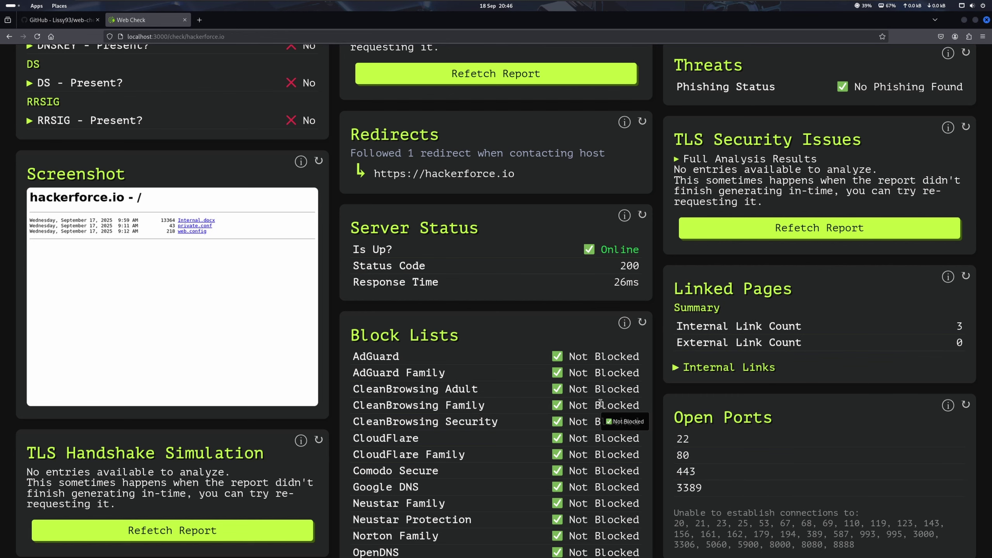
scroll(600, 405, "down", 2)
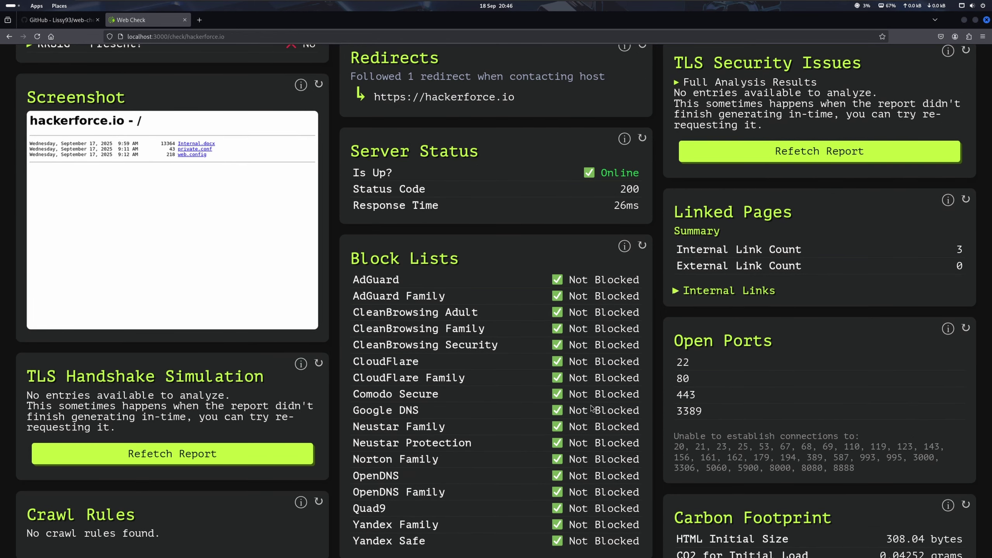
scroll(594, 407, "down", 2)
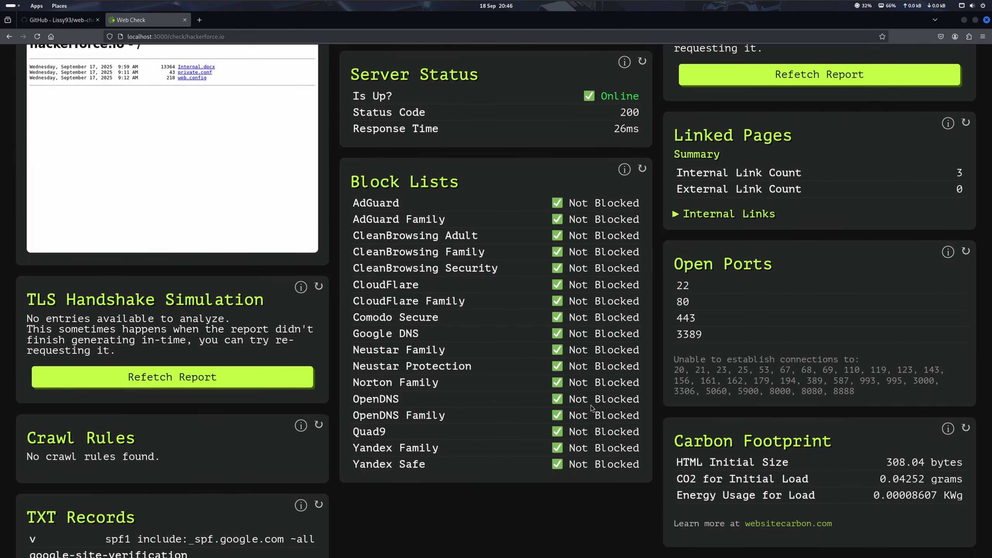
scroll(591, 405, "down", 2)
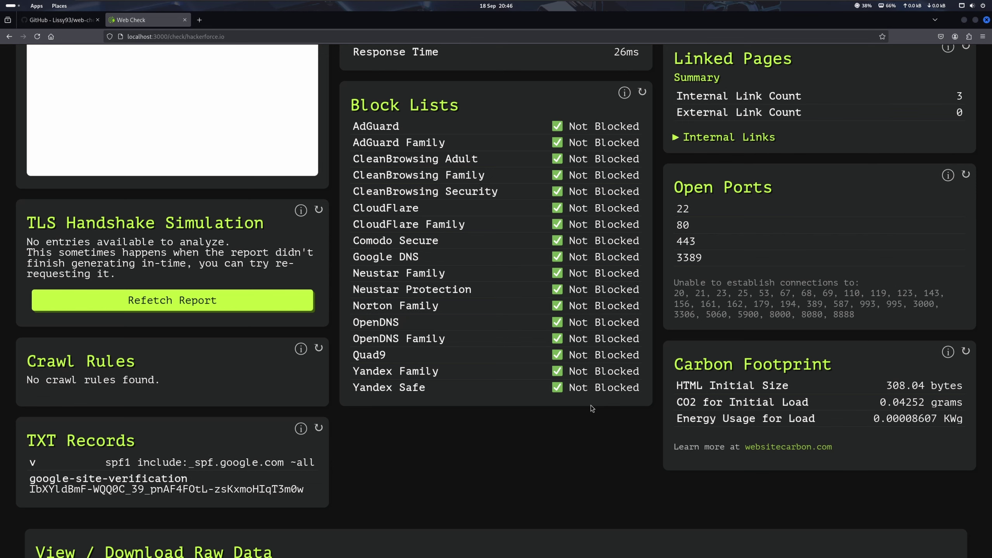
scroll(591, 404, "up", 6)
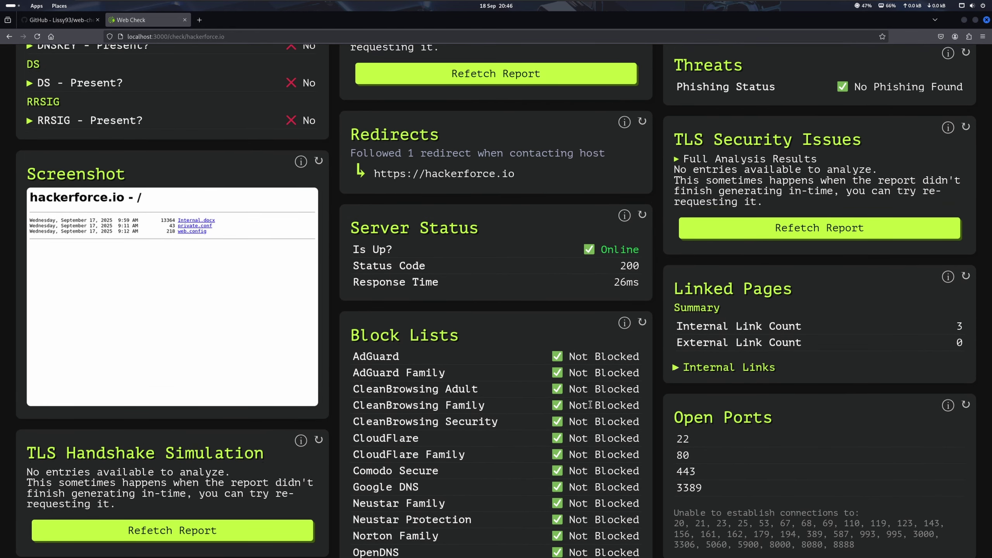
scroll(591, 405, "up", 2)
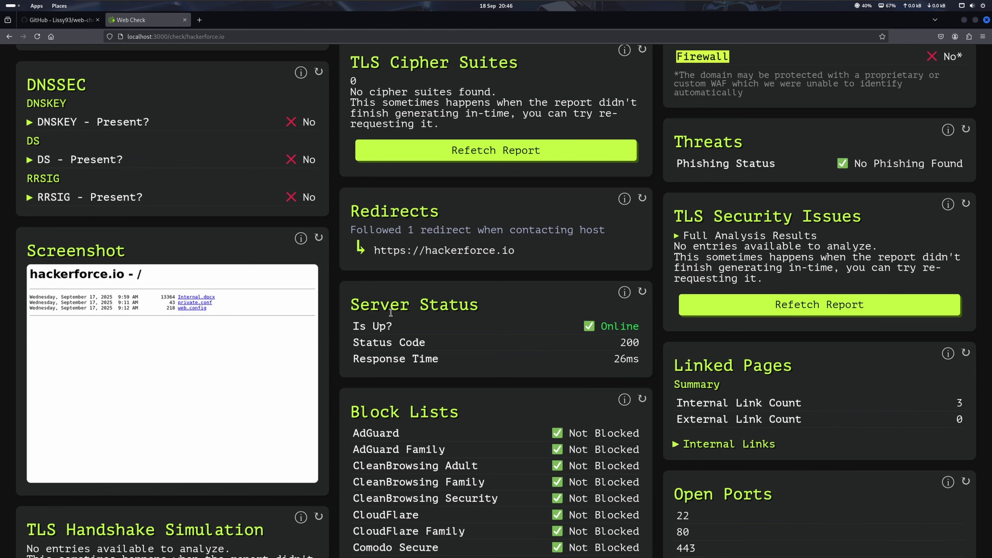
Read the Server Status check's description, expand its example and close the description
left_click(624, 291)
left_click(611, 408)
left_click(623, 293)
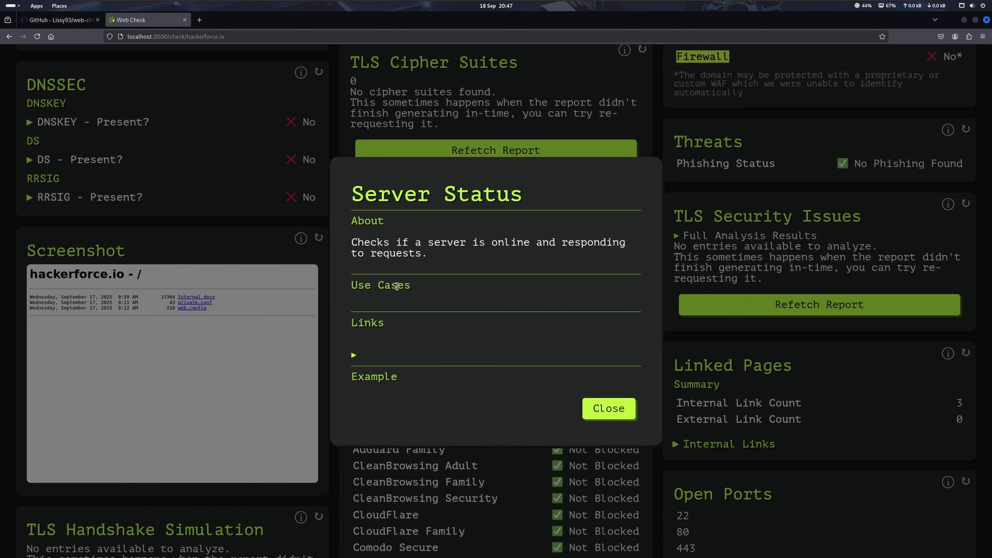
left_click(353, 355)
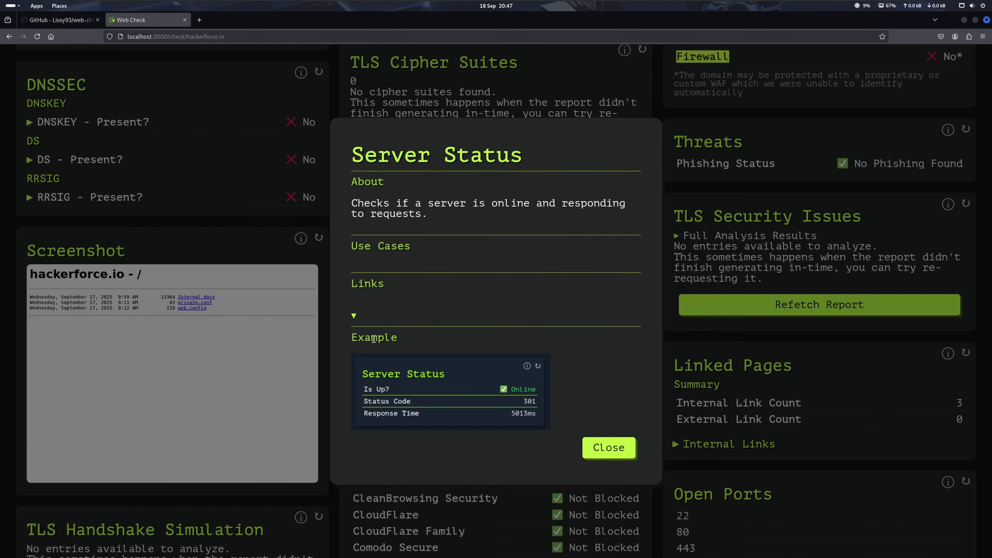
left_click(608, 448)
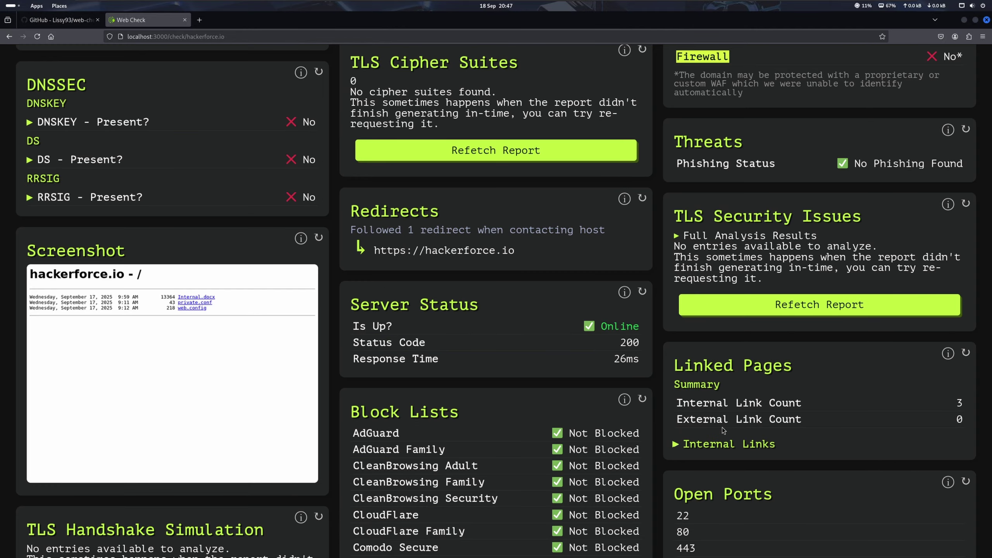
Read the Firewall Detection description with its use cases and links, expand its example and close the description
scroll(789, 400, "up", 5)
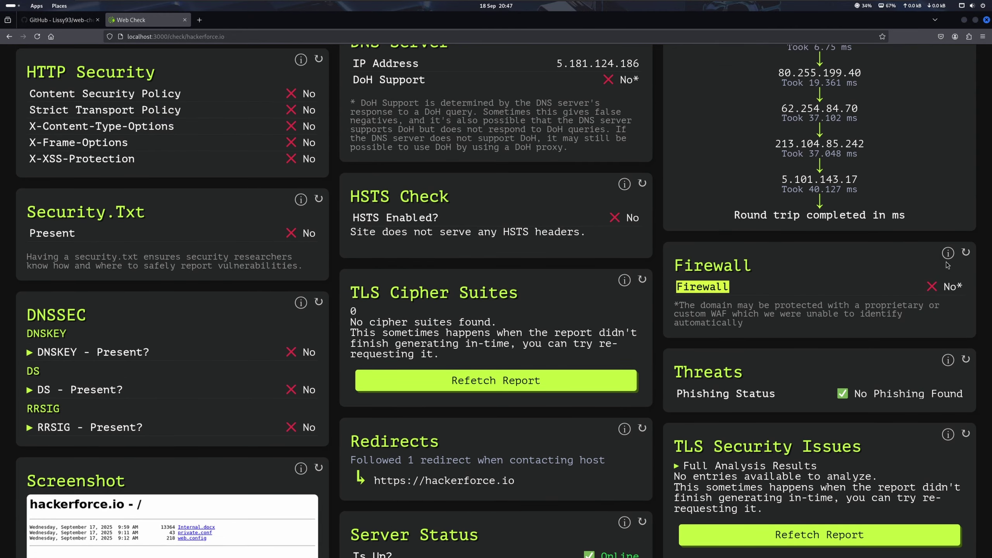
left_click(947, 252)
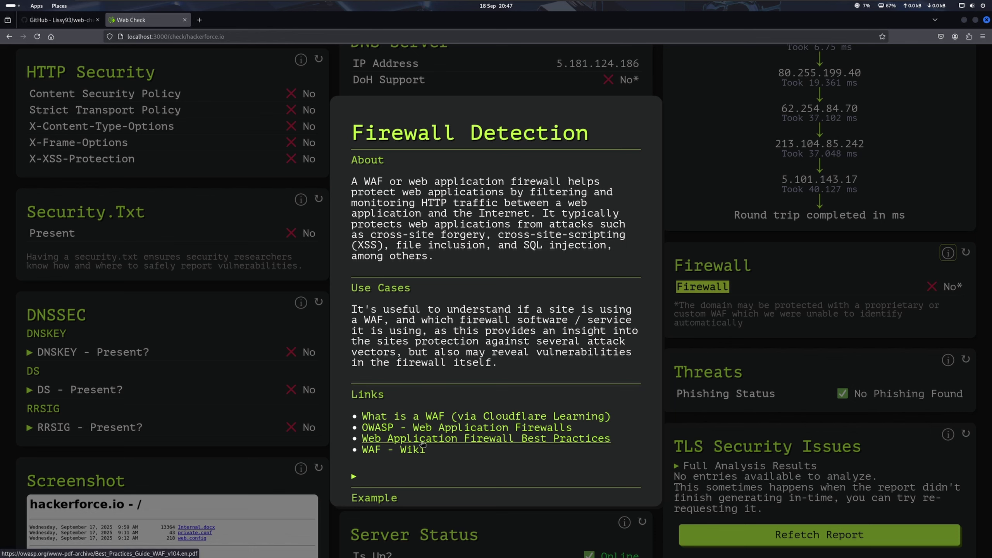
scroll(439, 433, "down", 2)
scroll(439, 434, "down", 3)
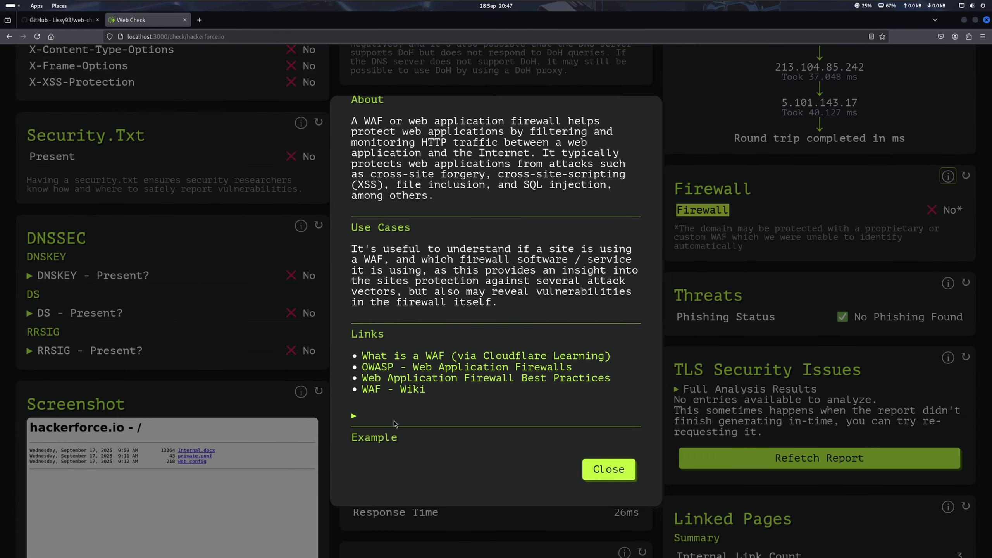
left_click(354, 417)
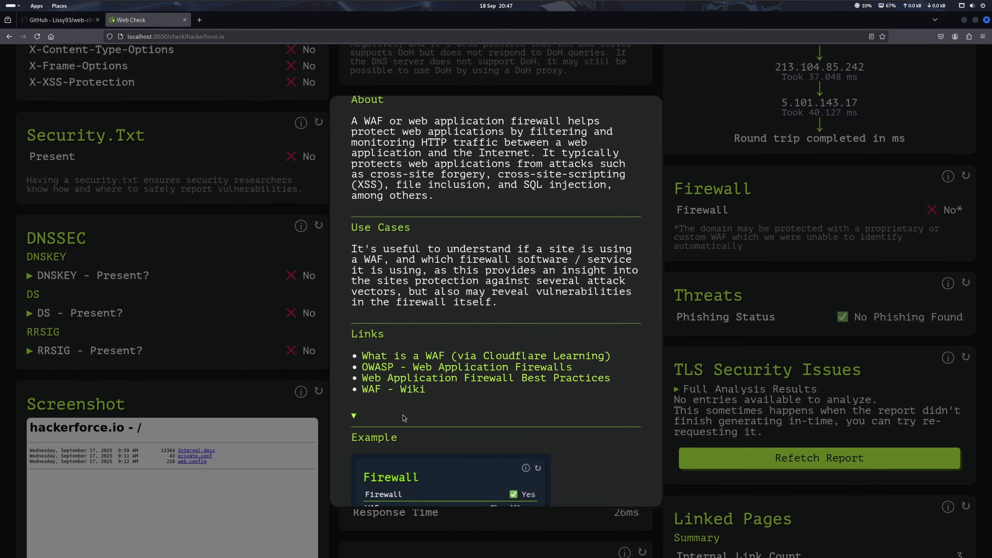
scroll(403, 417, "up", 5)
left_click(898, 313)
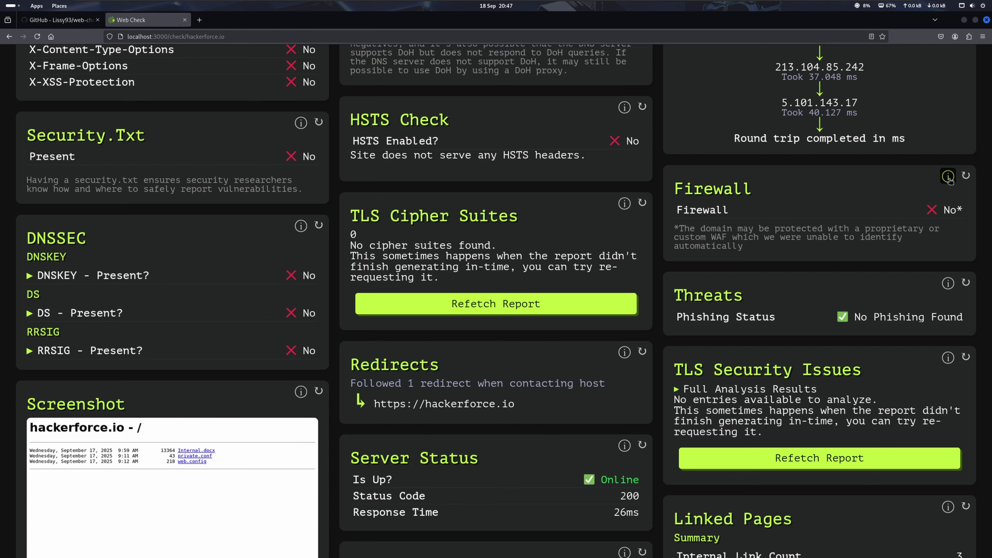
left_click(948, 177)
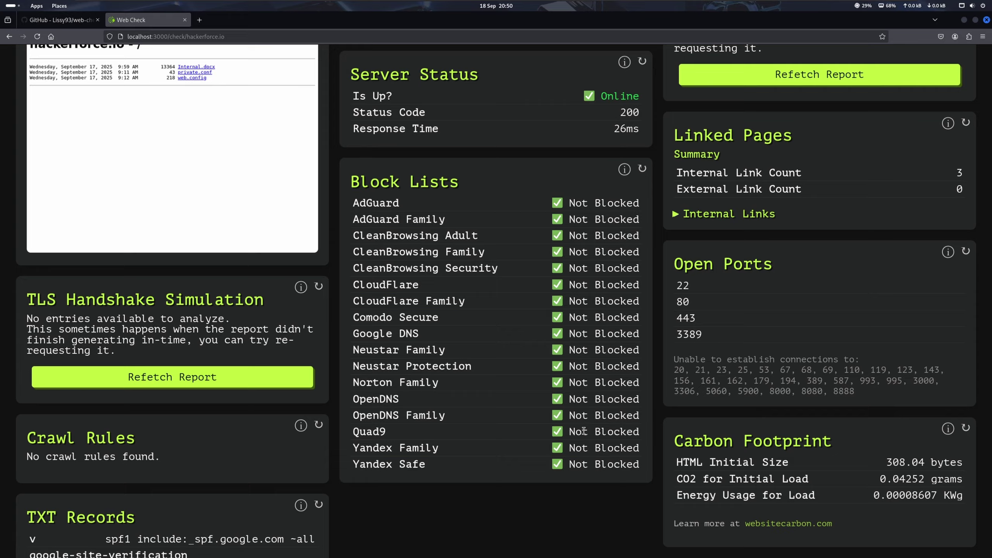
Download the raw scan results as a JSON file and display them in the embedded JSON viewer
scroll(582, 431, "down", 8)
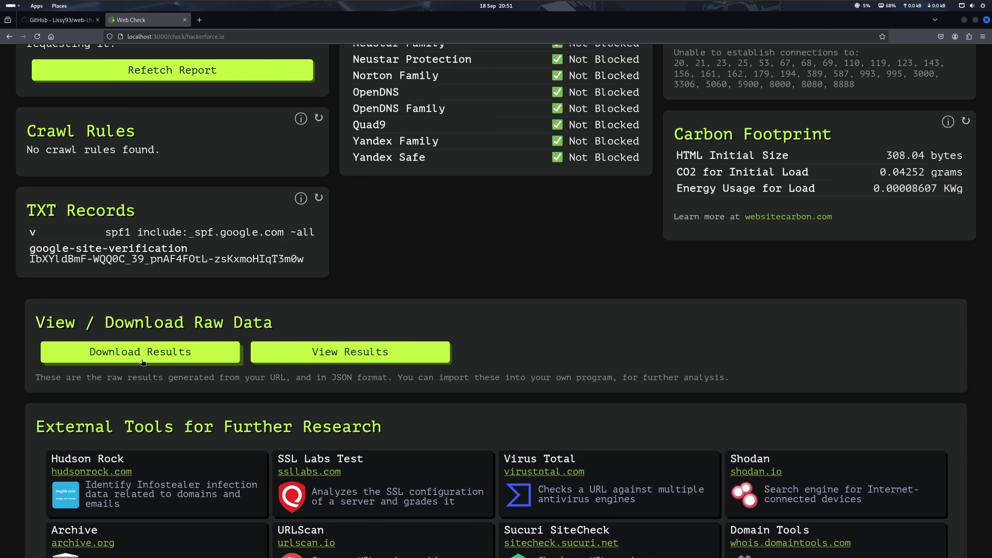
left_click(122, 355)
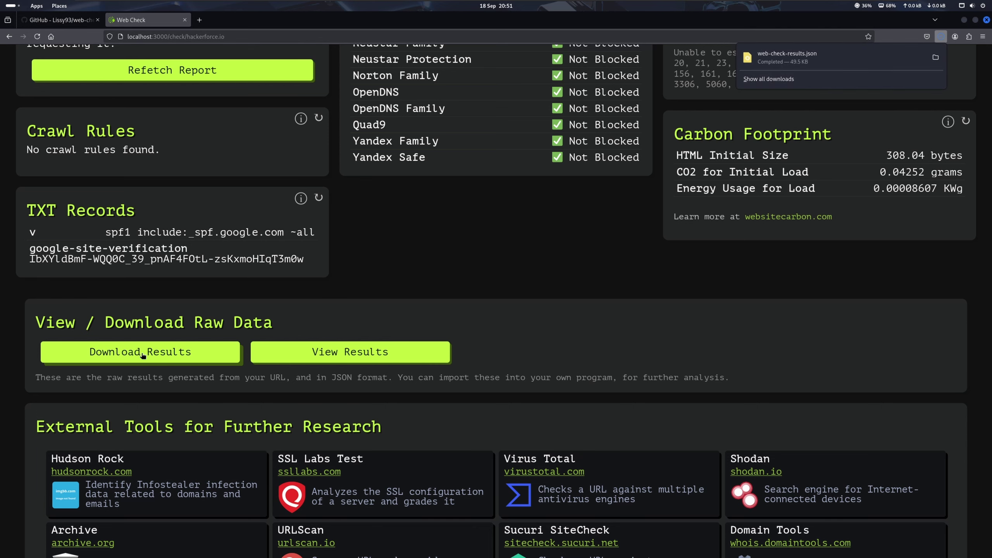
left_click(332, 355)
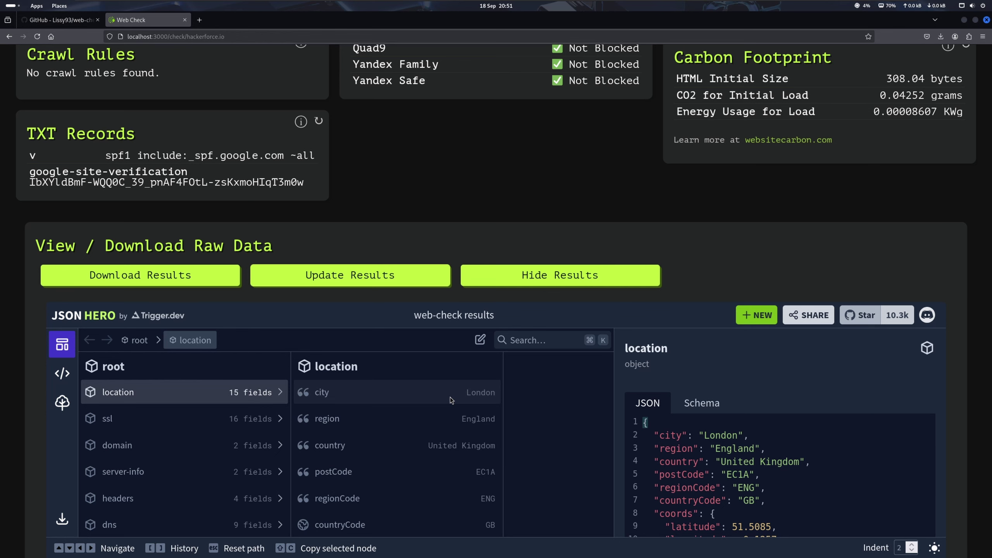
Hide the embedded JSON viewer and highlight the External Tools for Further Research heading
left_click(547, 274)
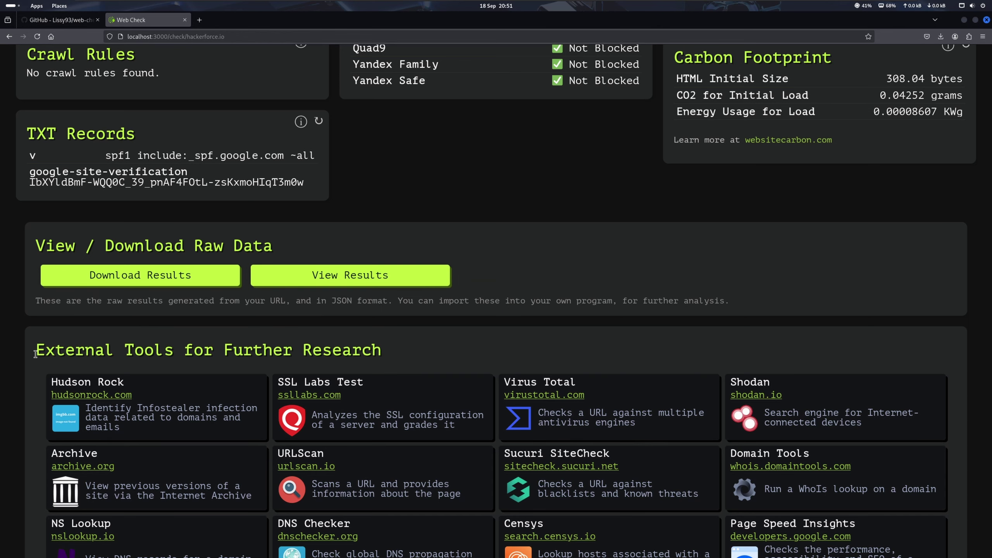
left_click_drag(35, 353, 383, 349)
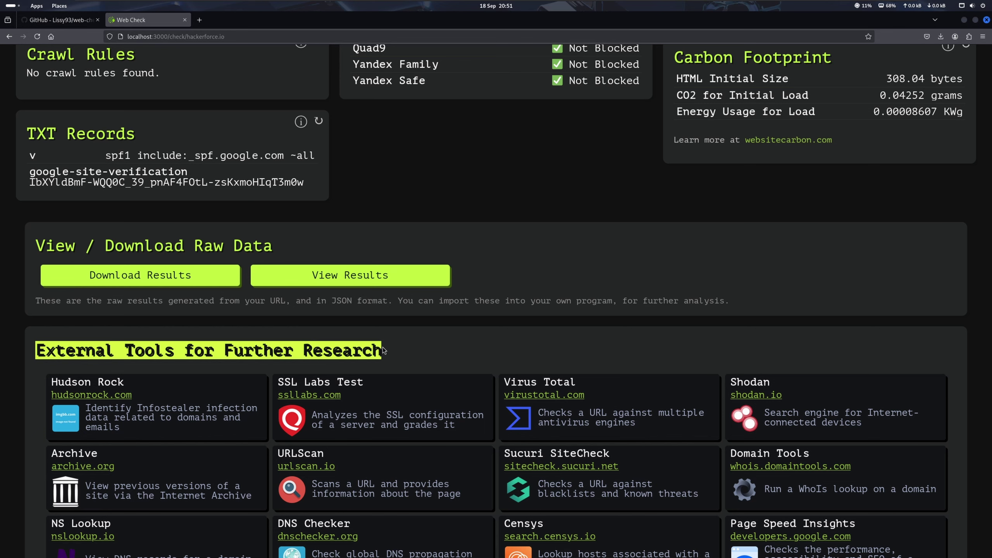
scroll(212, 354, "down", 2)
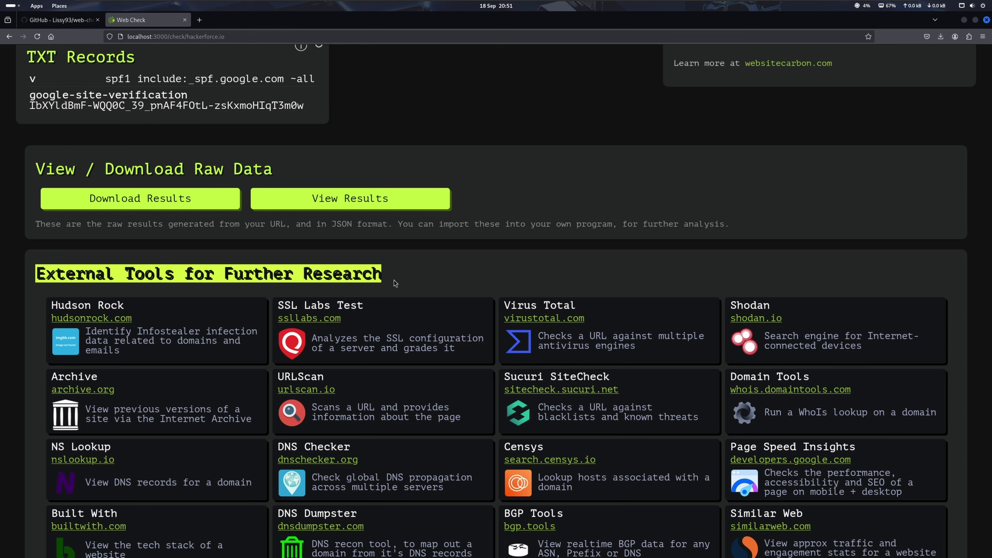
Open the VirusTotal report for hackerforce.io from the external tools and view its detection, details, relations and community information
middle_click(548, 320)
left_click(229, 21)
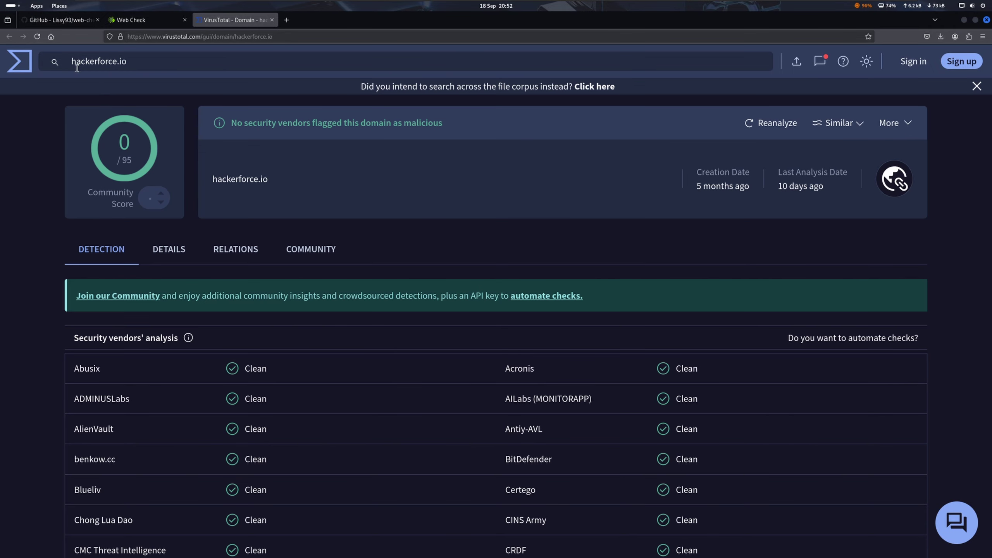
left_click(182, 252)
left_click(234, 252)
left_click(311, 250)
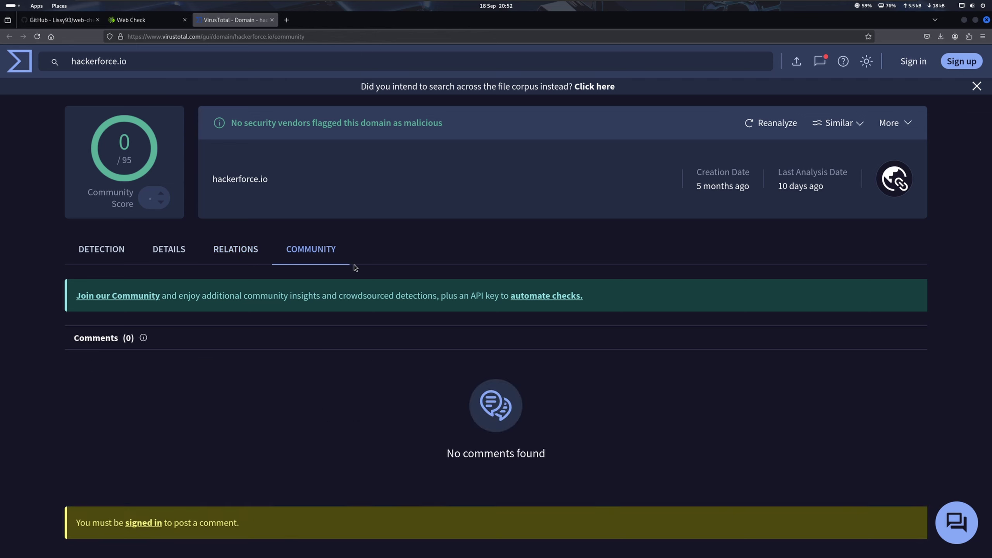
Return to the Web Check results, review the full list of external tools and go back to the page's beginning
key("ctrl+Page_Up")
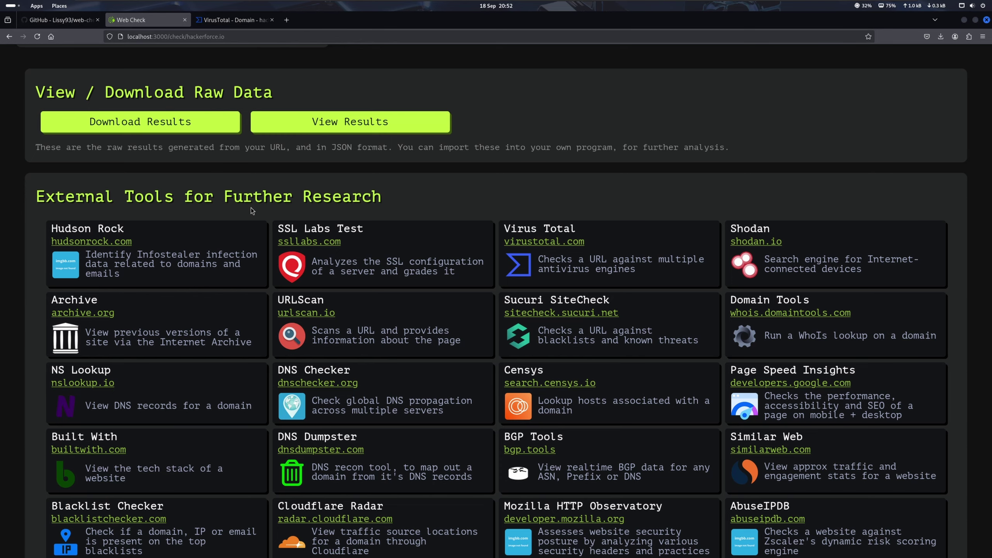
scroll(251, 208, "down", 3)
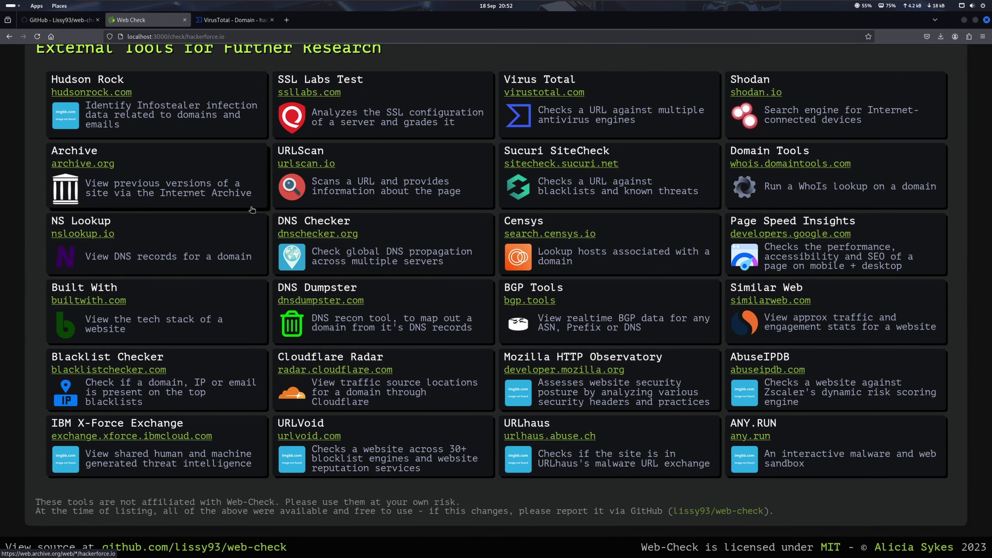
scroll(252, 210, "up", 15)
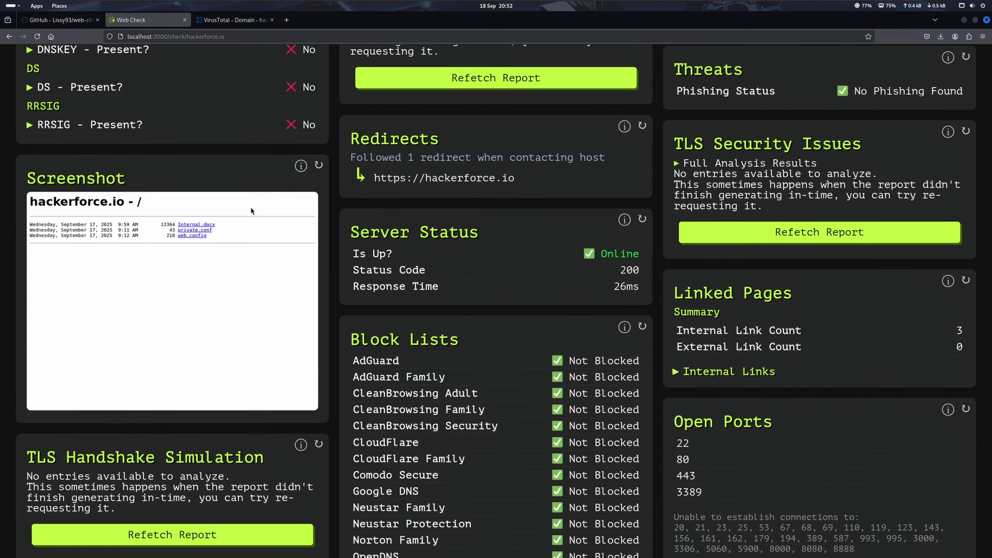
scroll(251, 208, "up", 12)
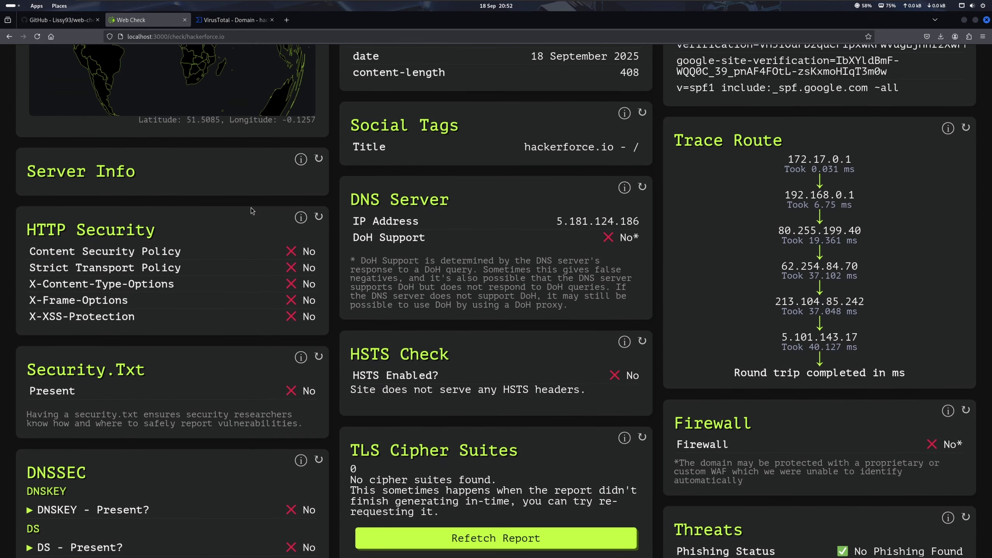
scroll(251, 210, "up", 4)
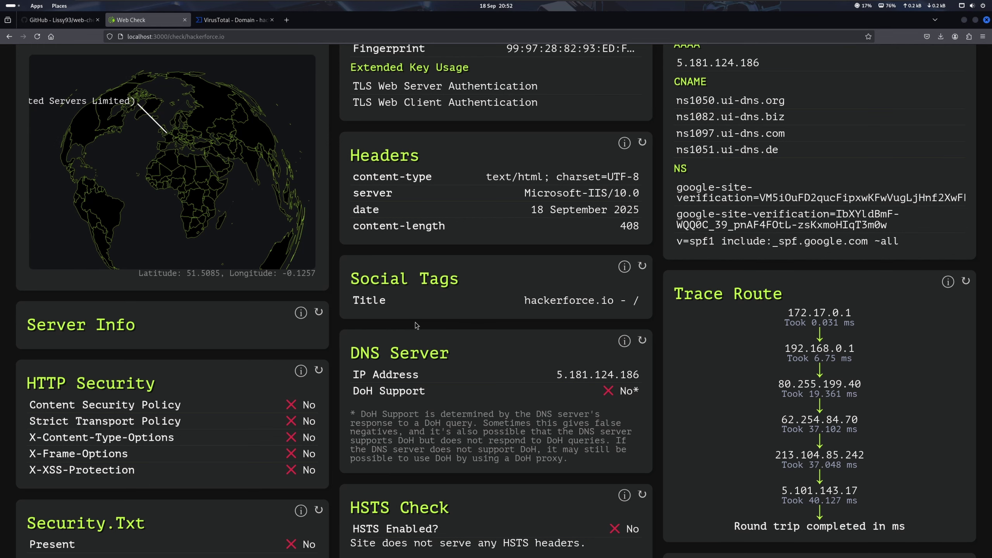
scroll(416, 325, "up", 8)
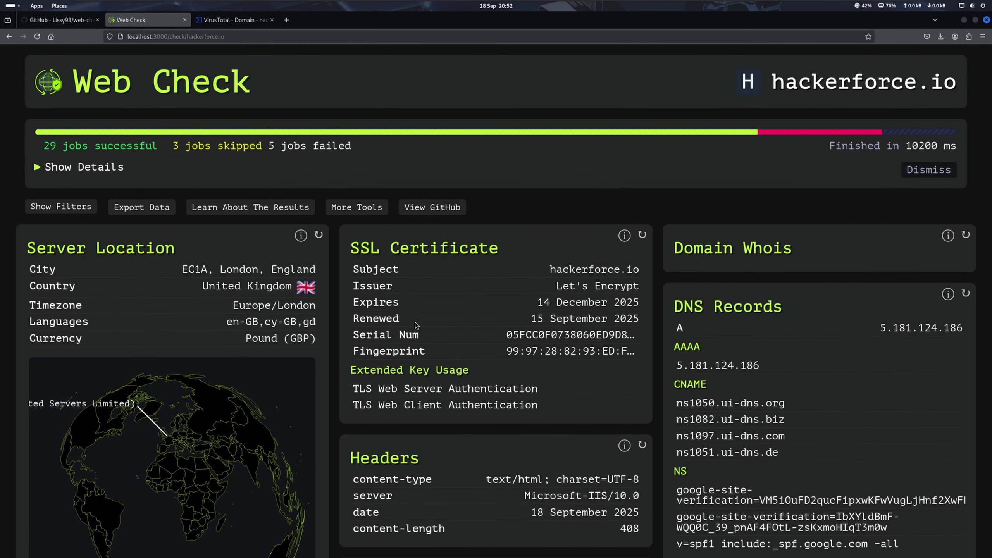
Expand the scan job details, read the error for the failed quality job, and collapse the details again
left_click(93, 173)
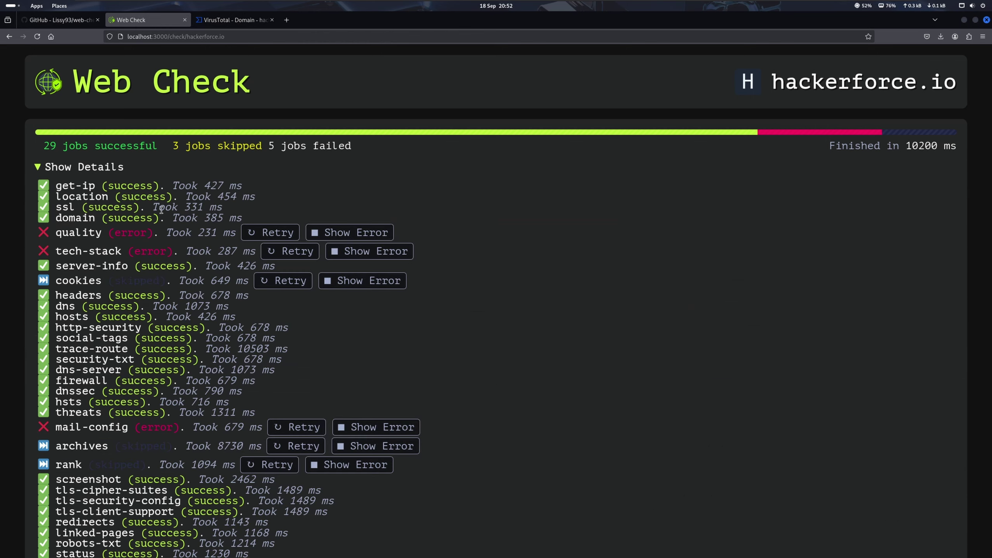
left_click(349, 233)
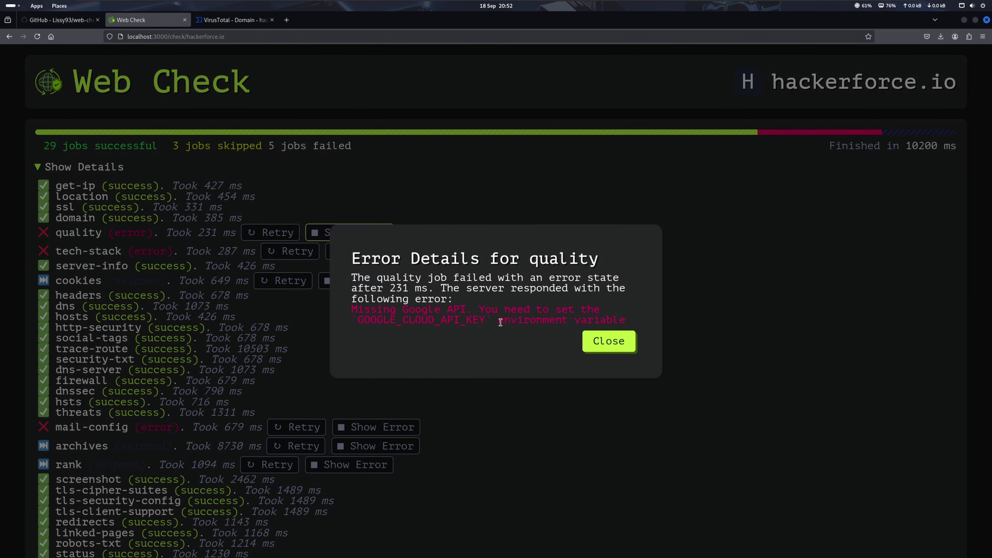
left_click(615, 342)
left_click(74, 165)
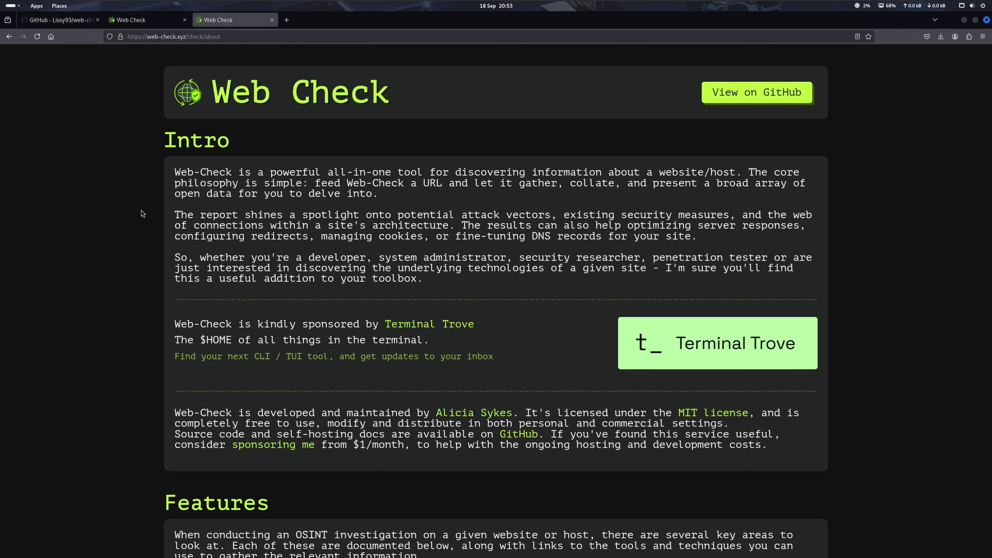
Read the intro and Contents list on the Web-Check about page and go to its Headers section
scroll(141, 211, "down", 3)
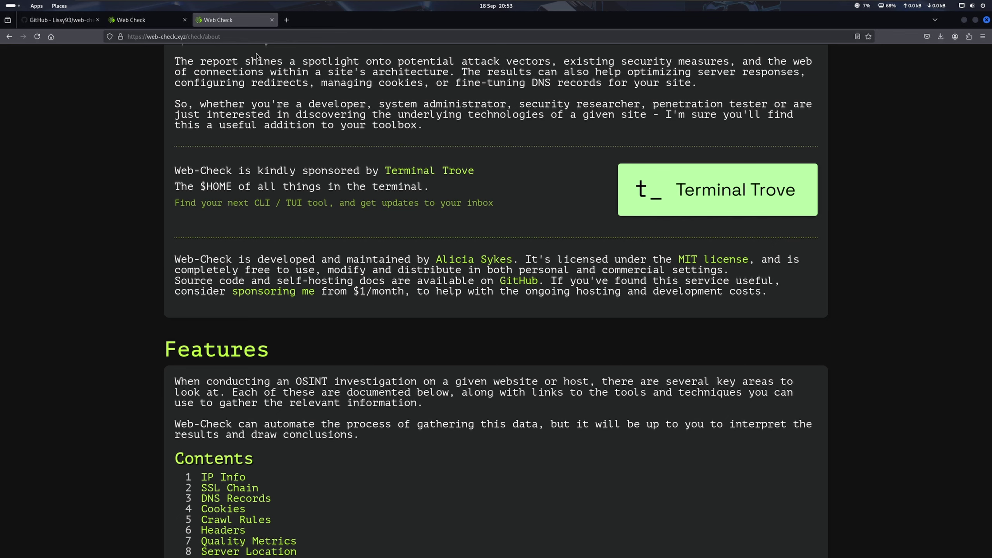
scroll(217, 139, "down", 4)
scroll(217, 139, "down", 3)
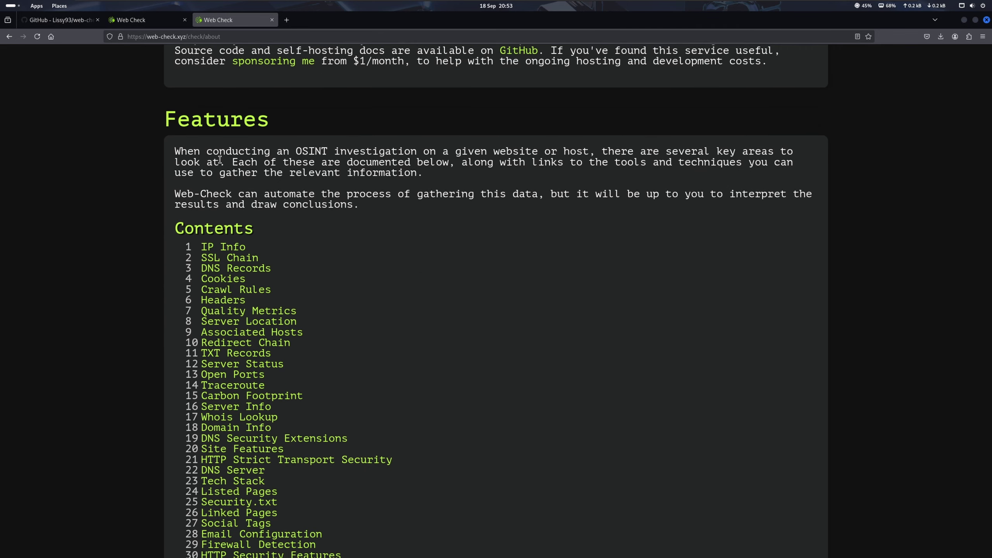
scroll(225, 169, "down", 1)
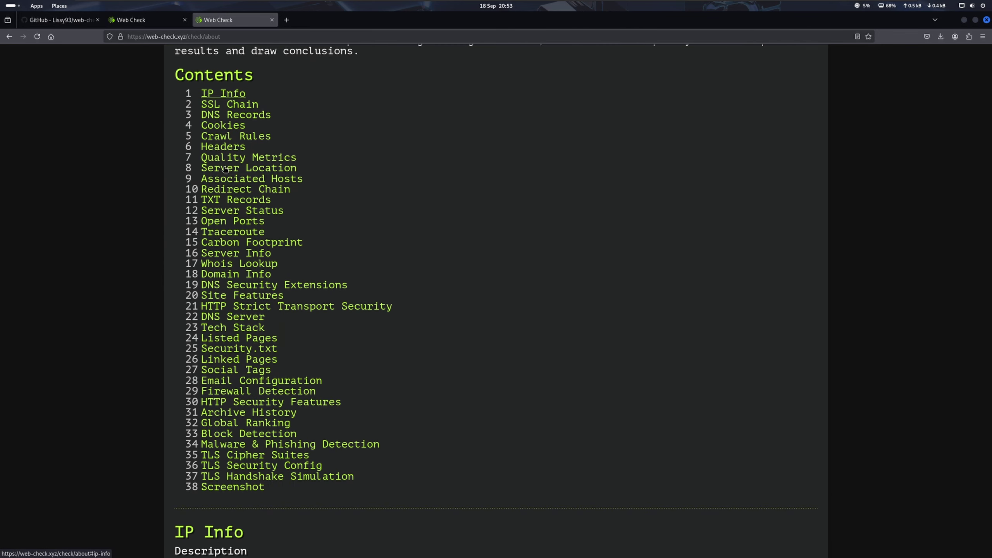
scroll(226, 169, "up", 1)
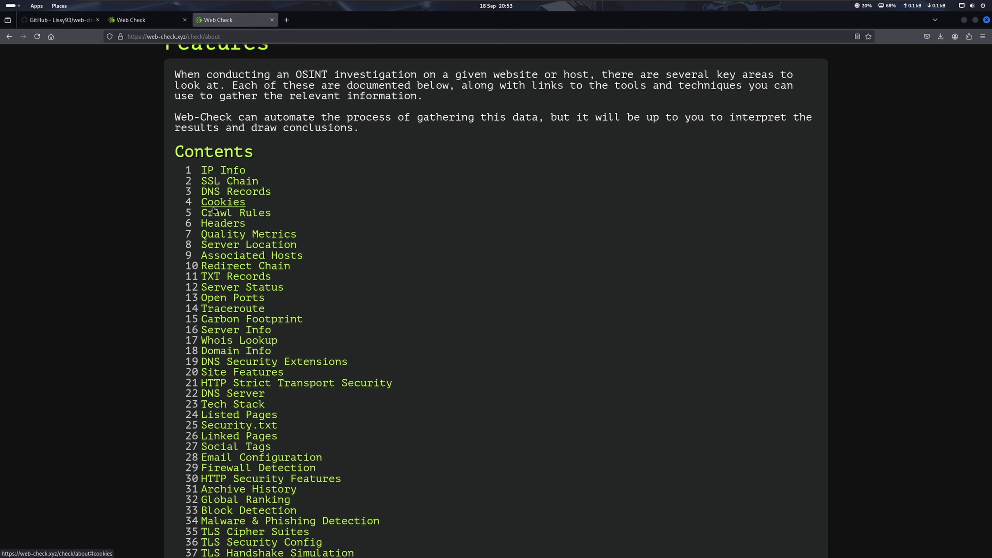
left_click(223, 224)
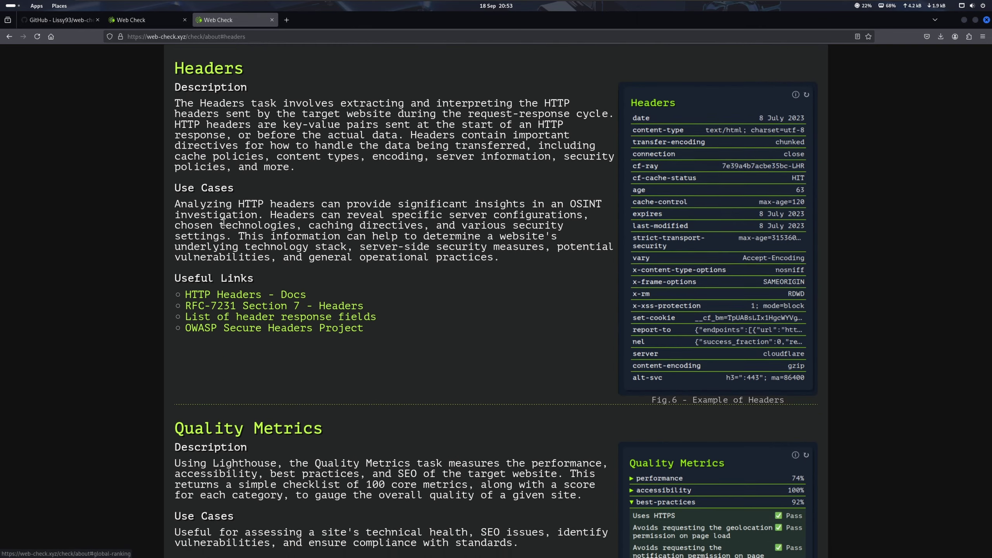
double_click(194, 73)
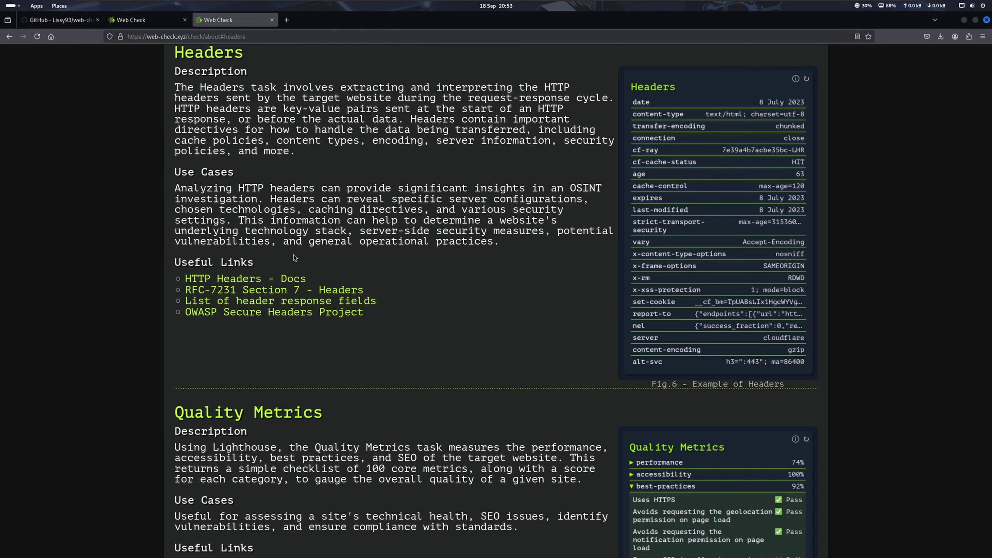
View the SSL Certificate check's description in the hackerforce.io results, then return to the about page
left_click(131, 24)
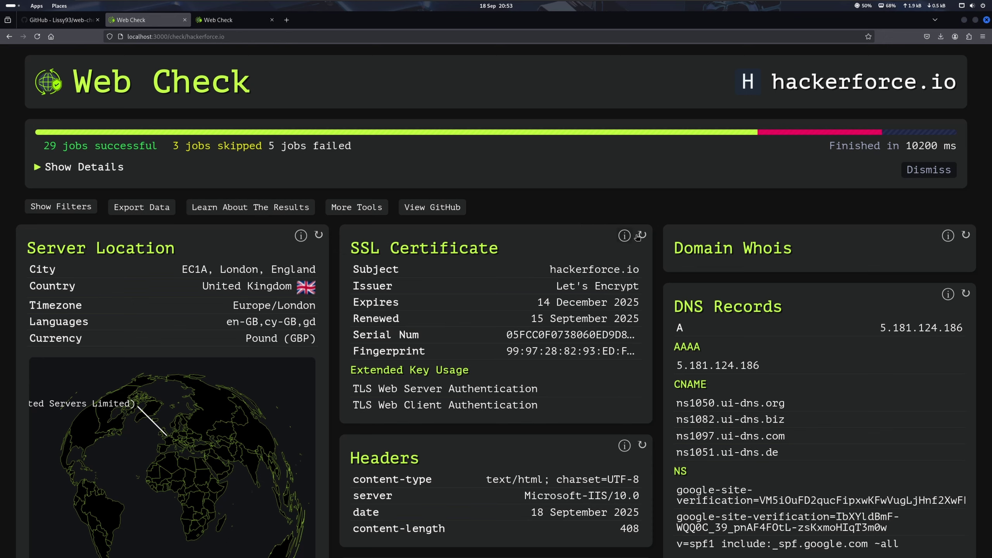
left_click(624, 235)
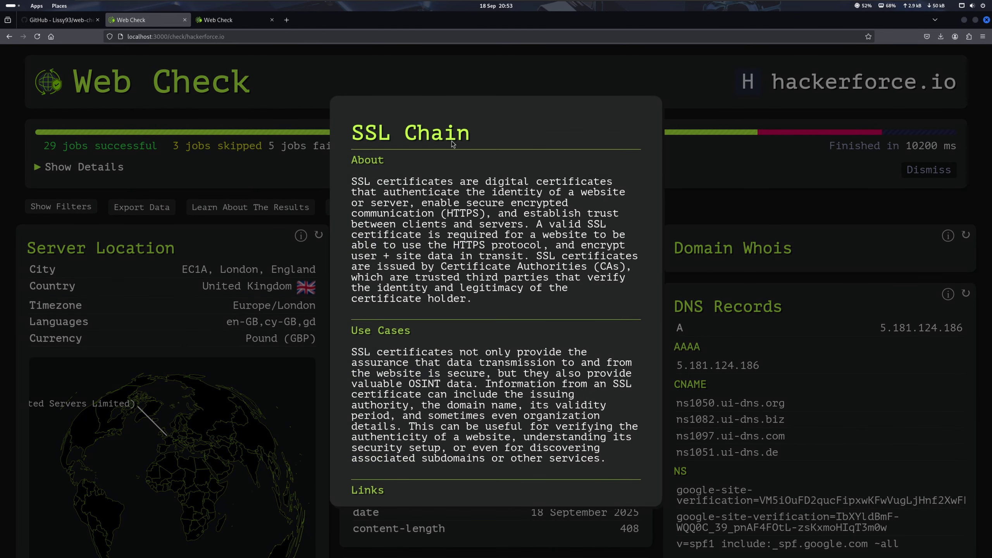
left_click(222, 24)
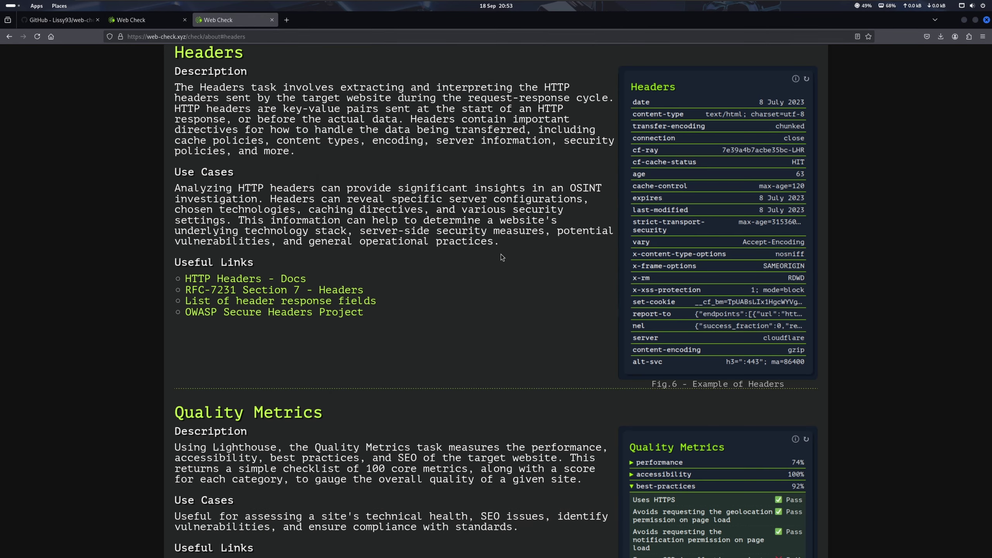
Review the use cases, useful links and examples in the about page's Headers and Quality Metrics sections
scroll(504, 258, "down", 2)
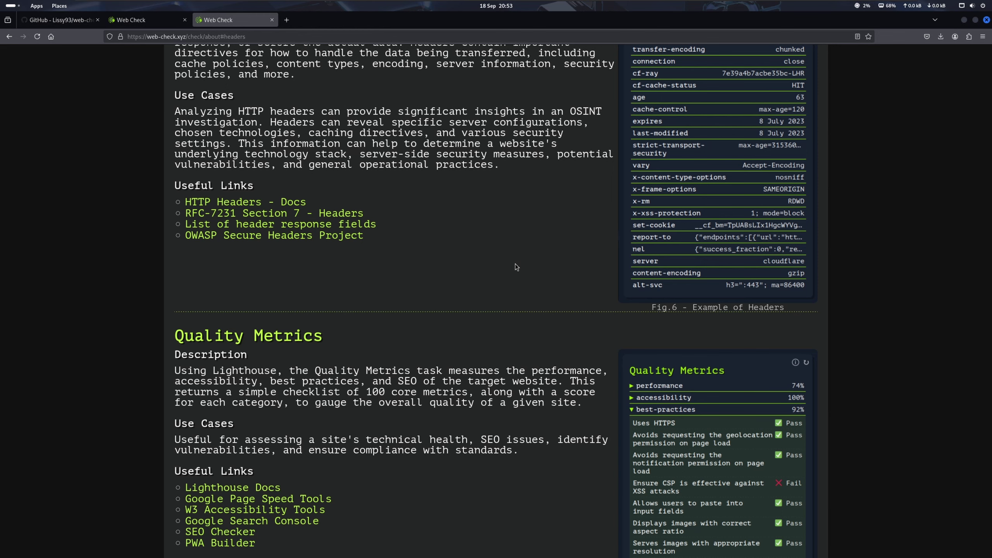
scroll(515, 264, "down", 6)
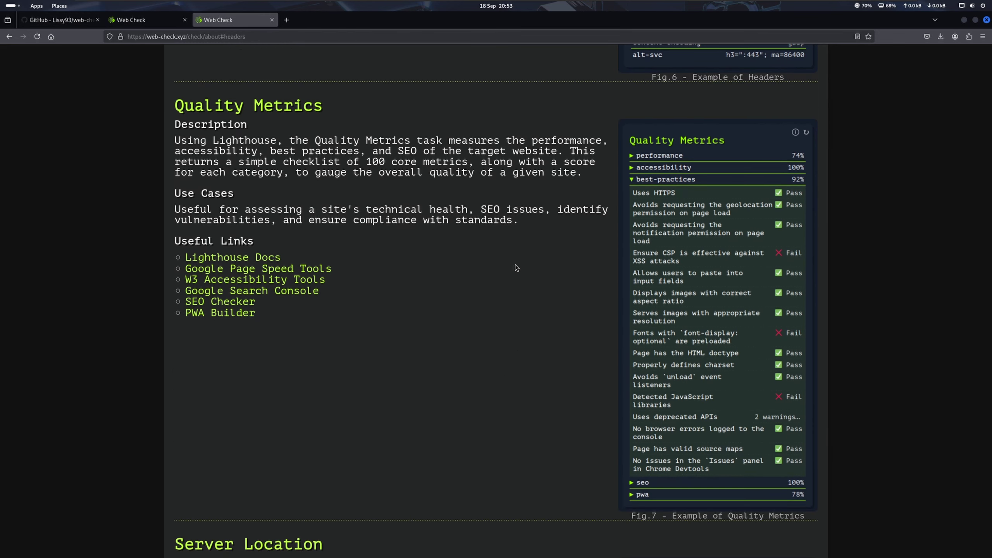
scroll(515, 266, "up", 6)
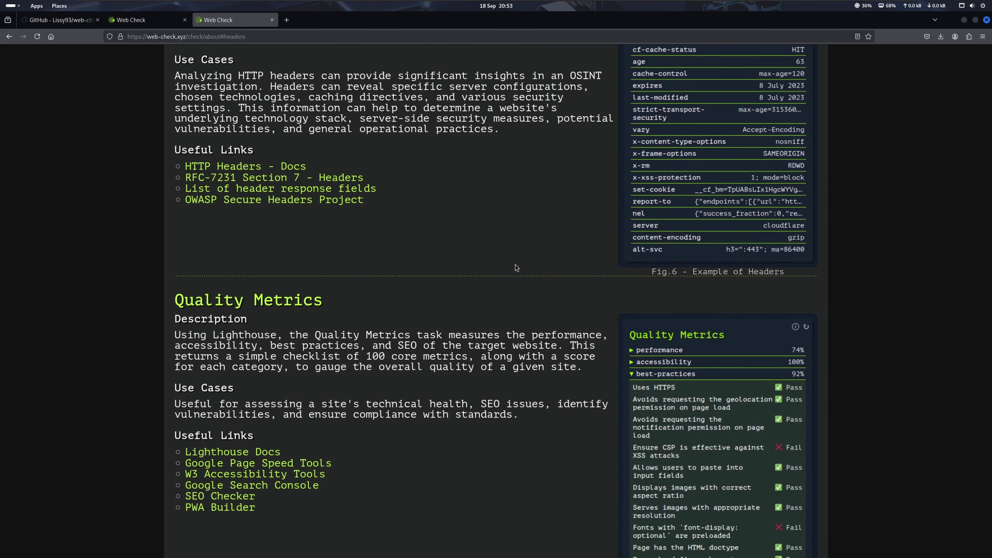